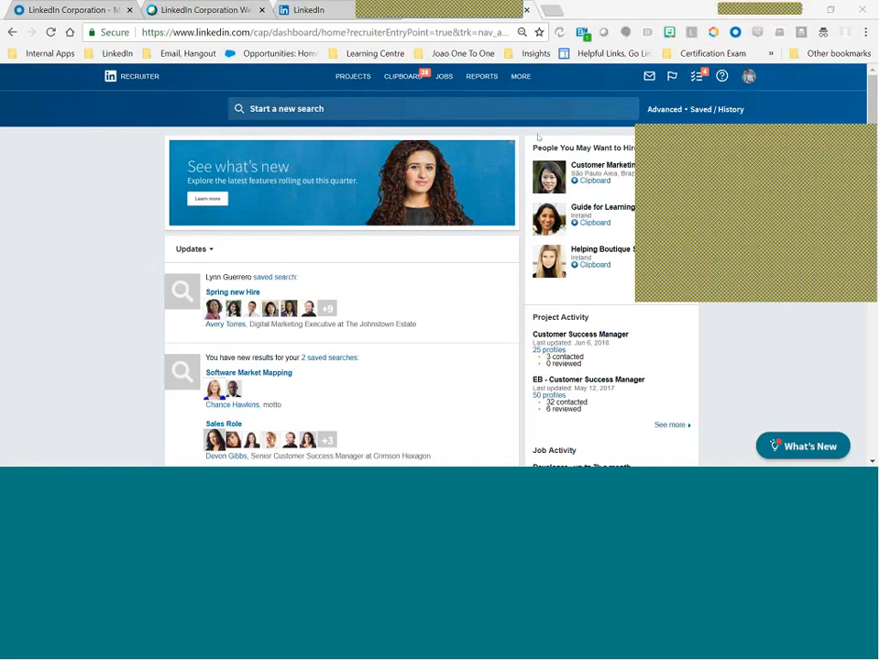
Switch Chrome to full screen with F11 so the Recruiter home dashboard fills the display.
key("F11")
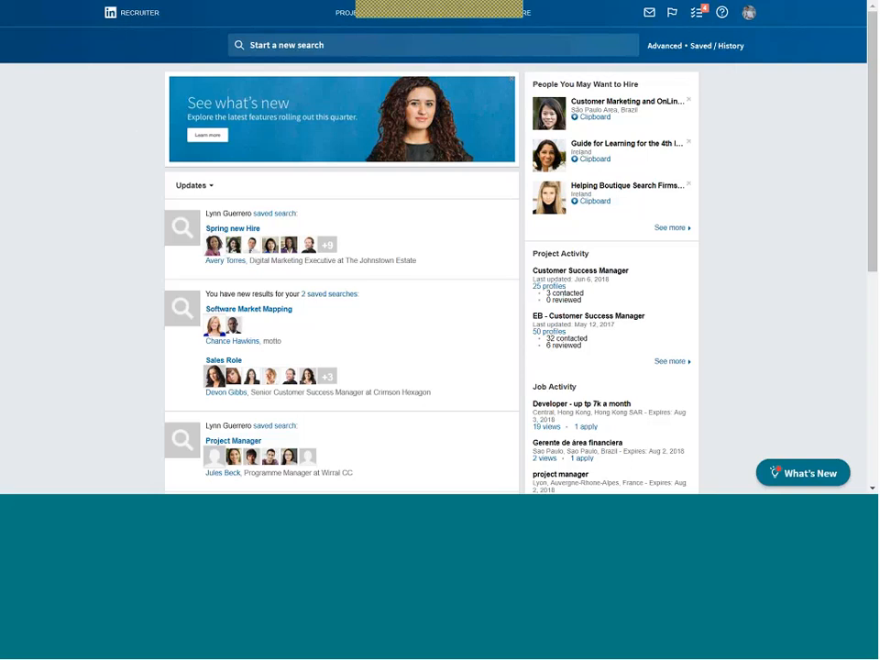
Open the candidate search panel, preview suggestions for 'sales', then clear the search box.
mouse_move(535, 29)
left_click(321, 50)
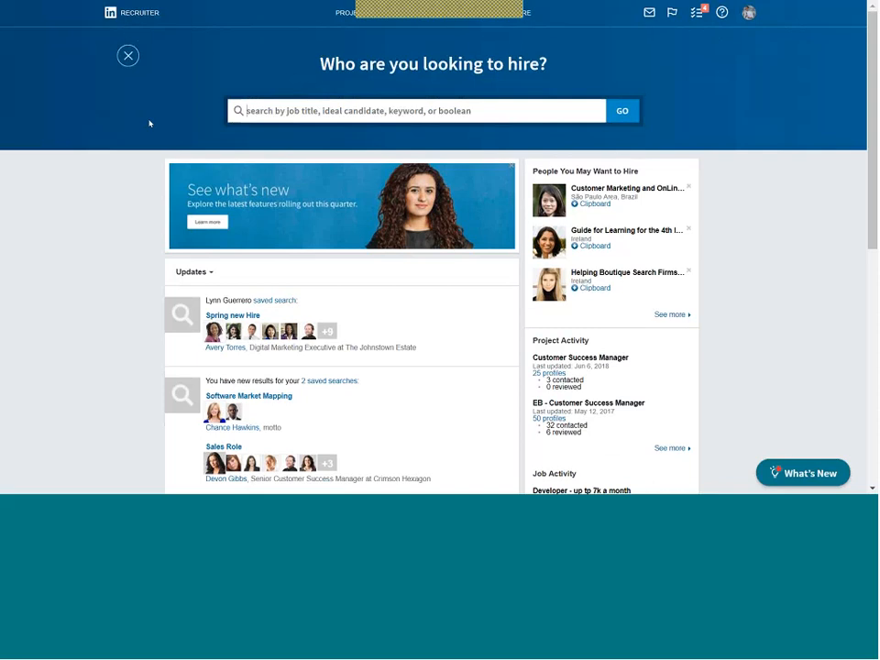
type("sal")
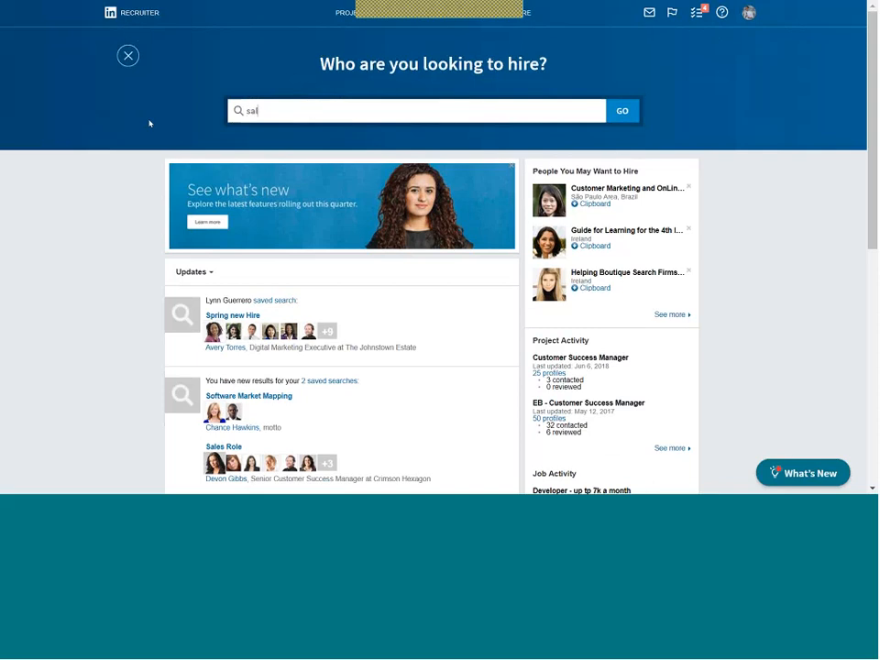
type("es")
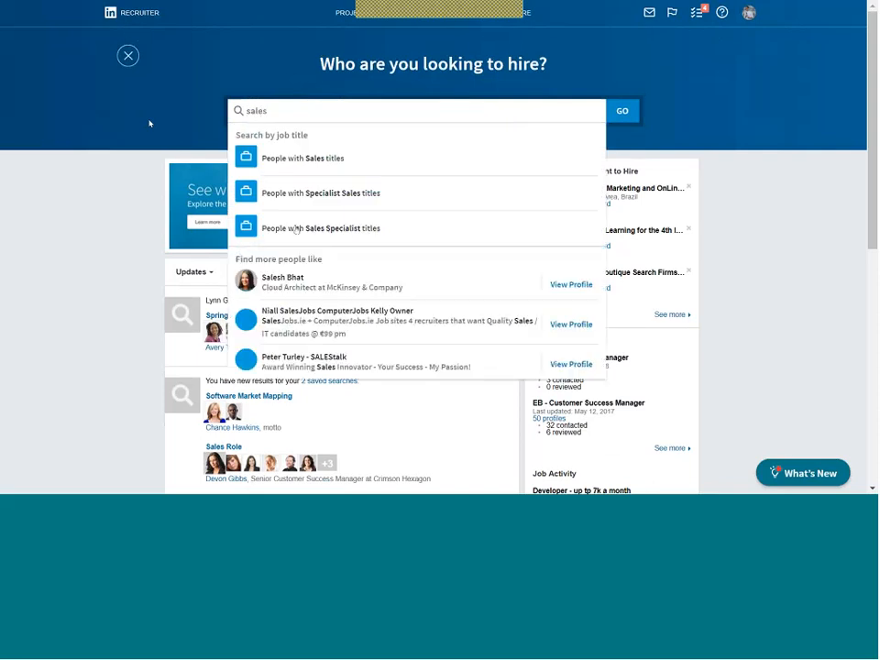
key("BackSpace")
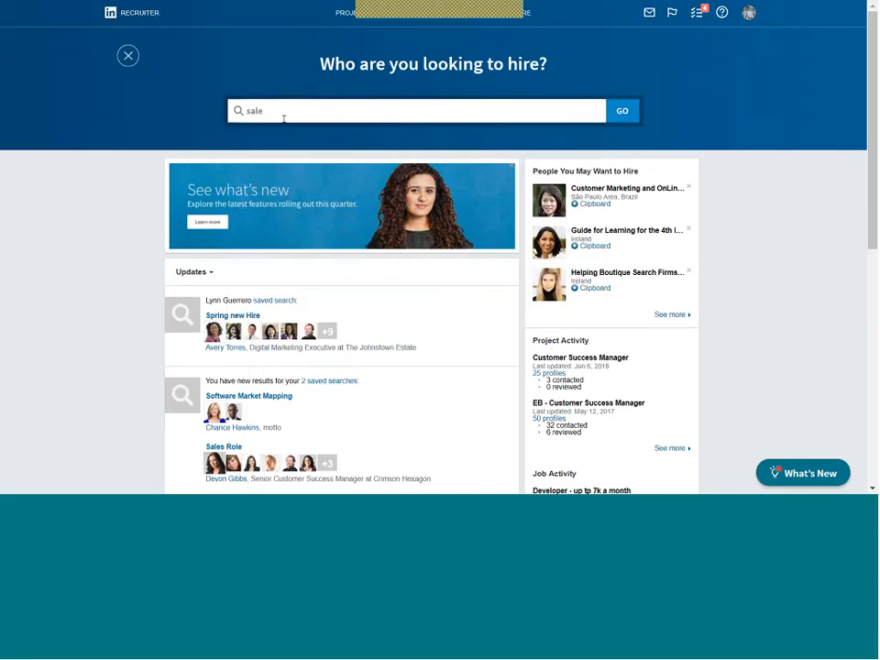
key("BackSpace")
key("BackSpace")
key("BackSpace")
key("BackSpace")
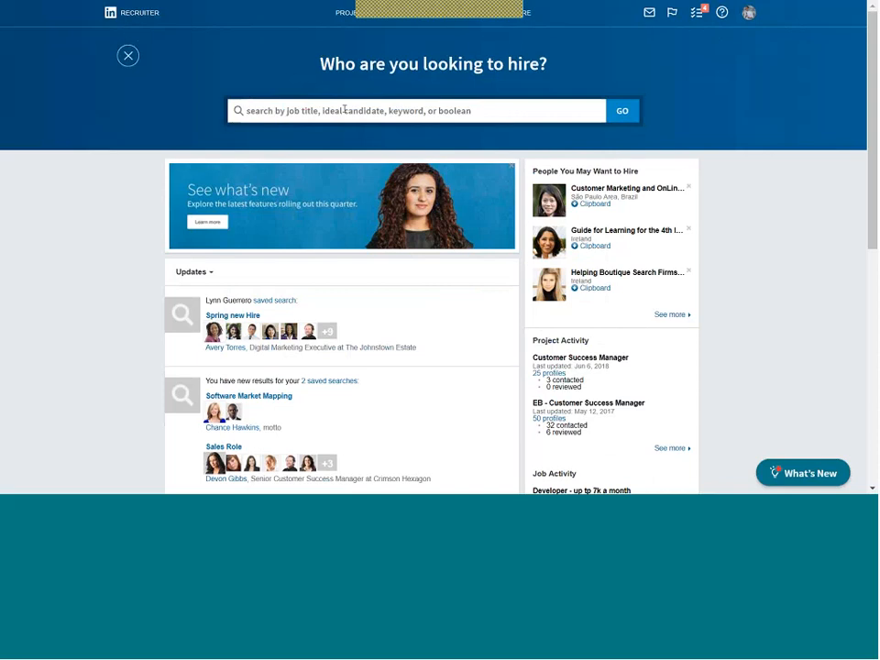
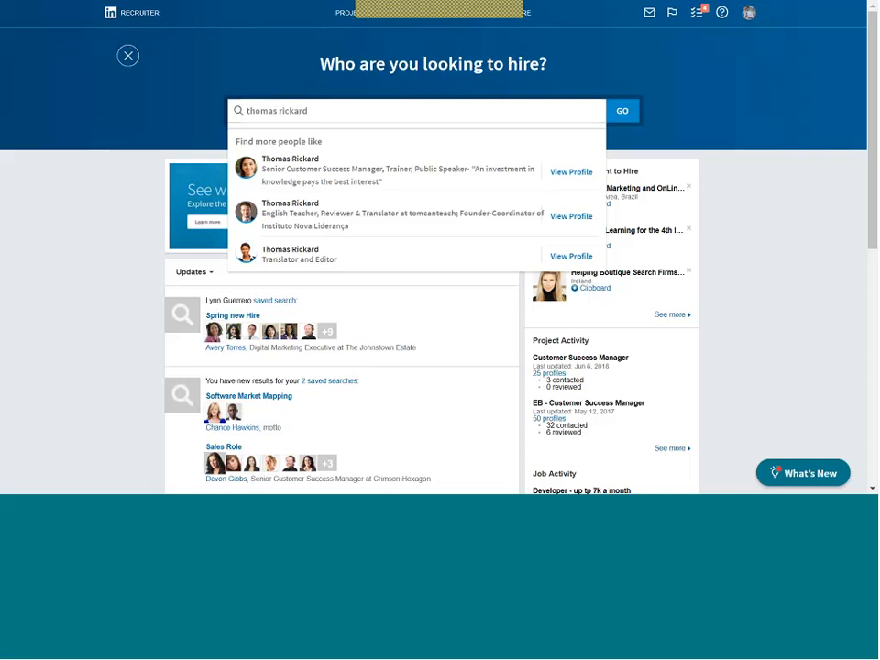
triple_click(309, 111)
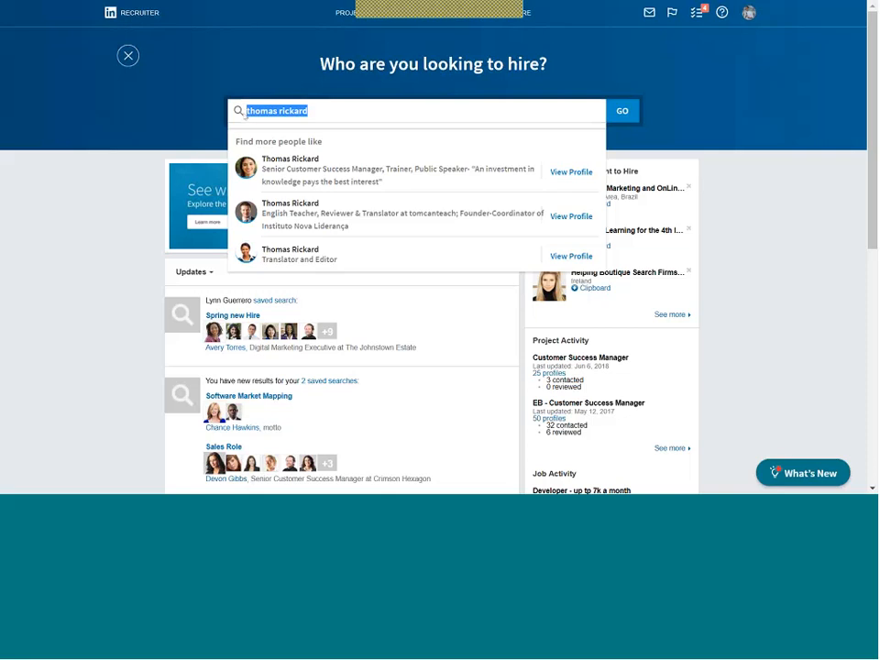
key("BackSpace")
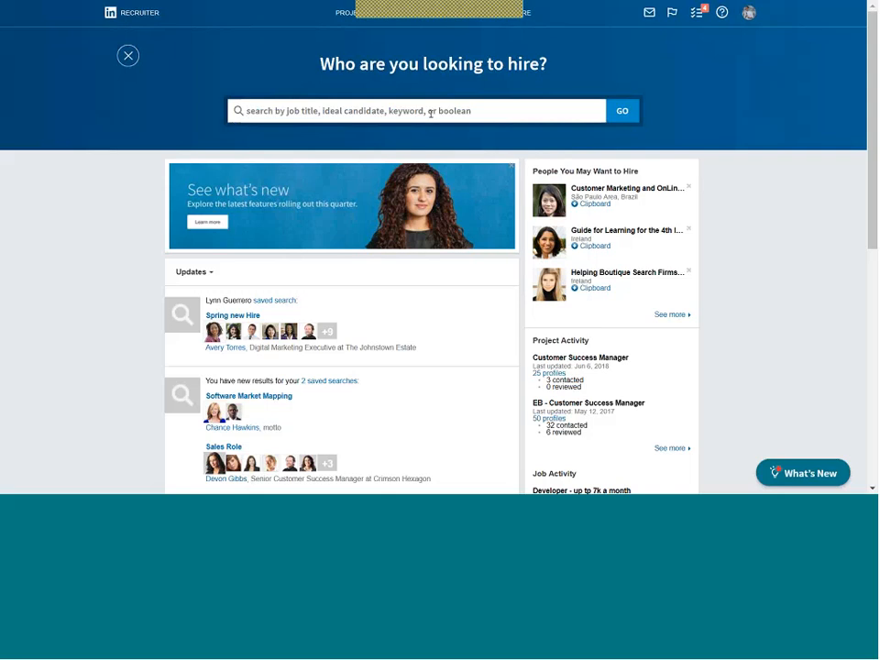
type("\"")
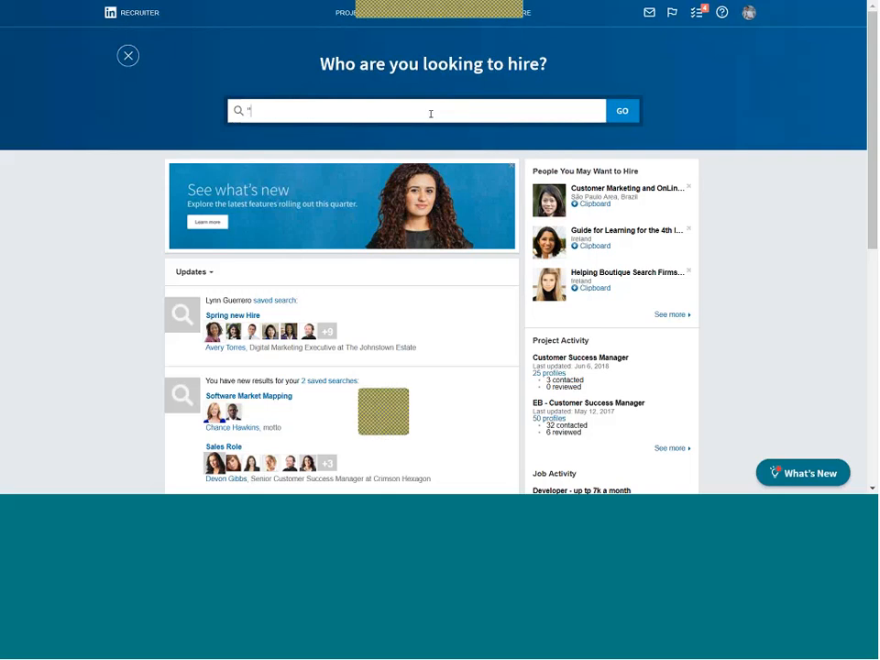
type("So")
type("ftware Dev")
type("lope")
key("BackSpace")
key("BackSpace")
key("BackSpace")
key("BackSpace")
type("el")
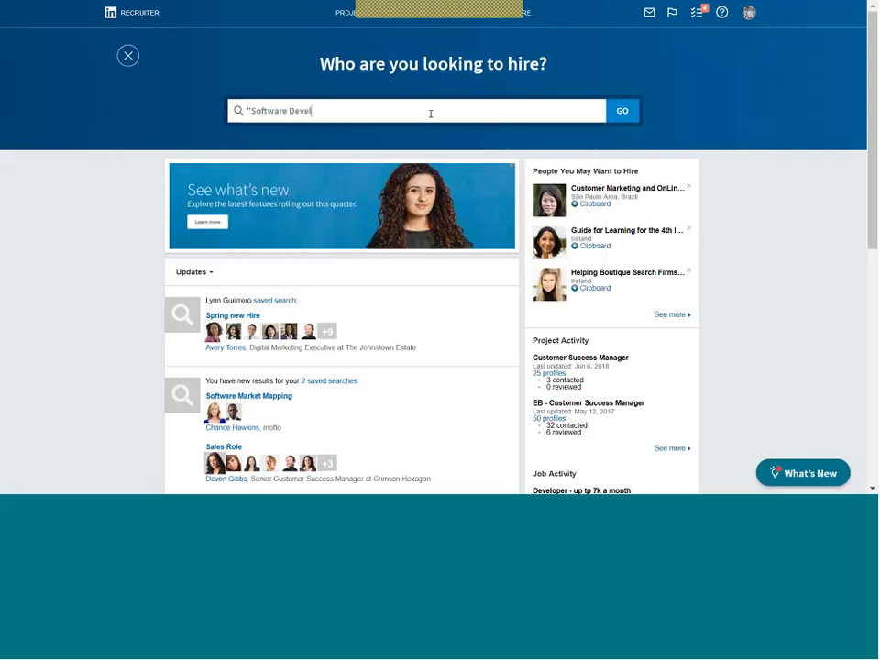
type("oper\" and J")
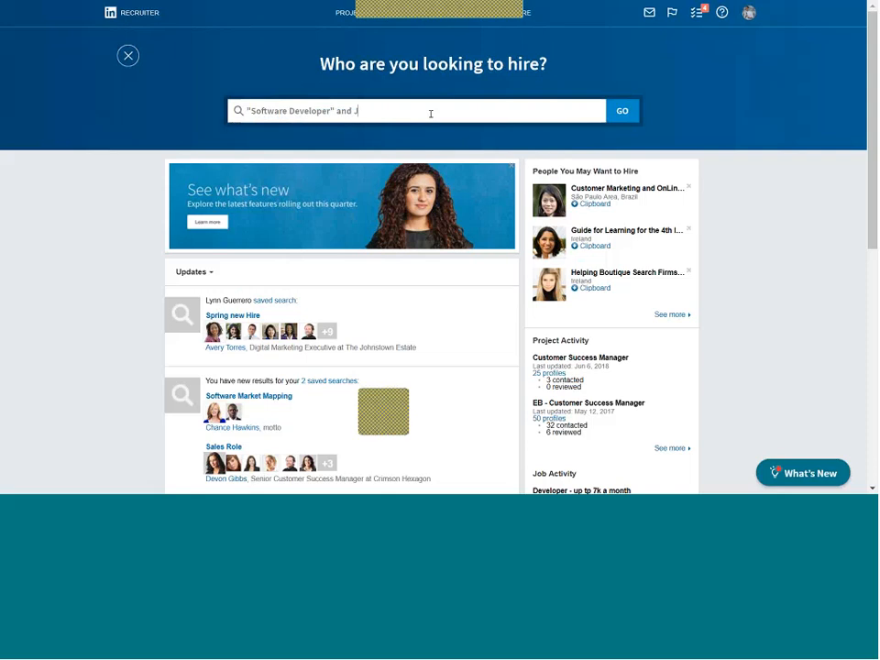
key("BackSpace")
type("\"Java\" Not \"Sourcer")
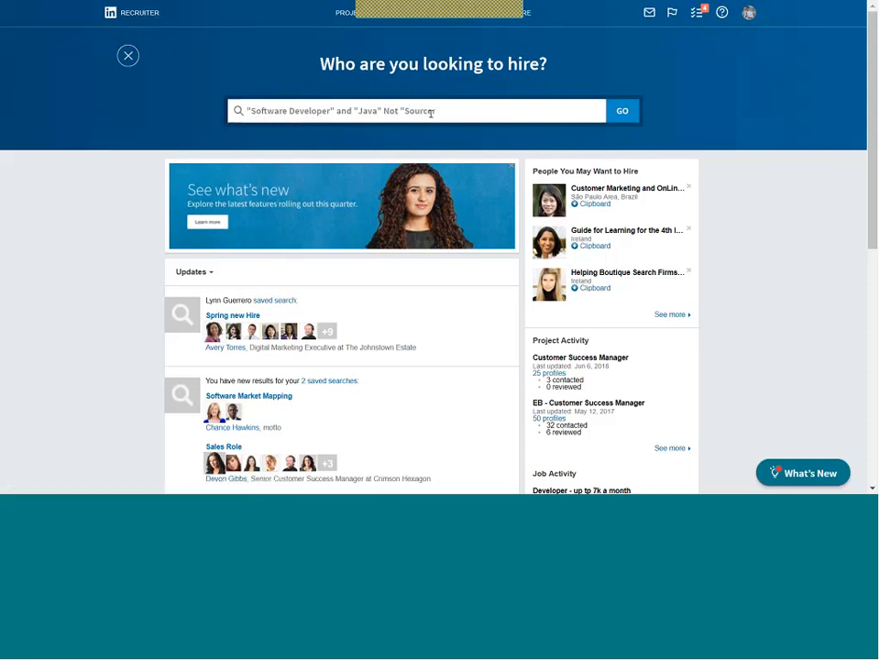
triple_click(464, 105)
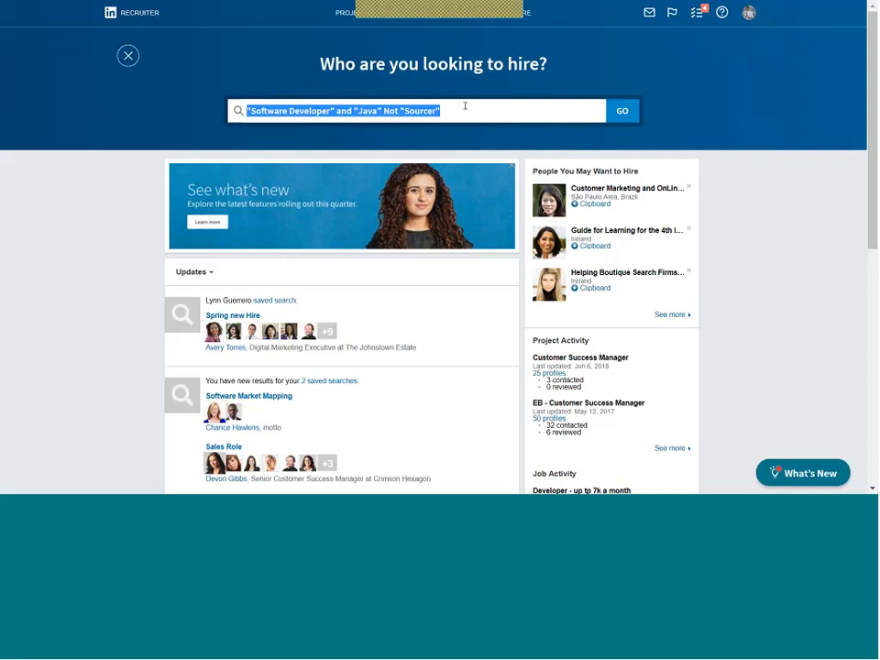
key("BackSpace")
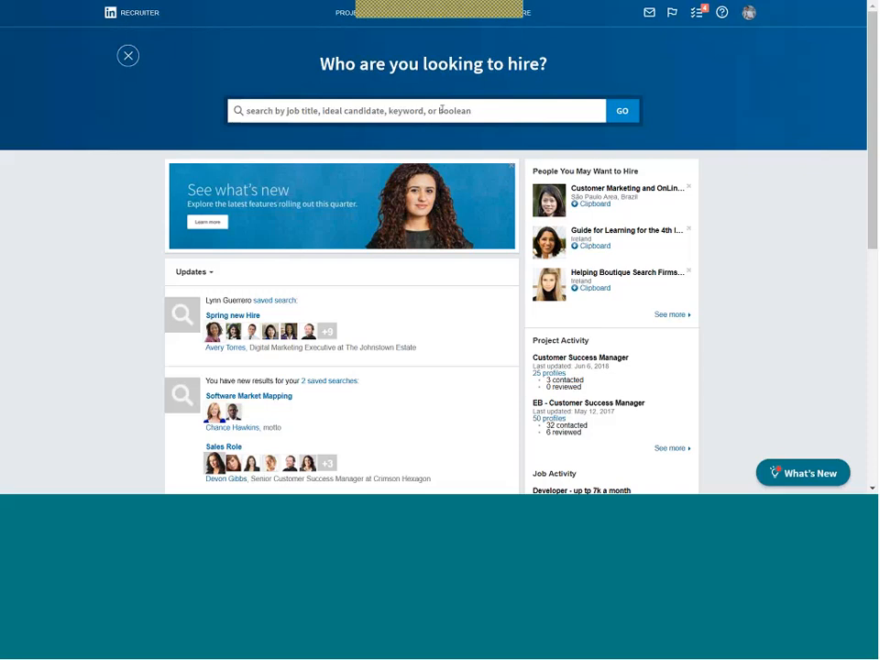
Enter 'Linkedin 102' in the hiring search box and trim it to 'Linkedin 10'.
left_click(435, 110)
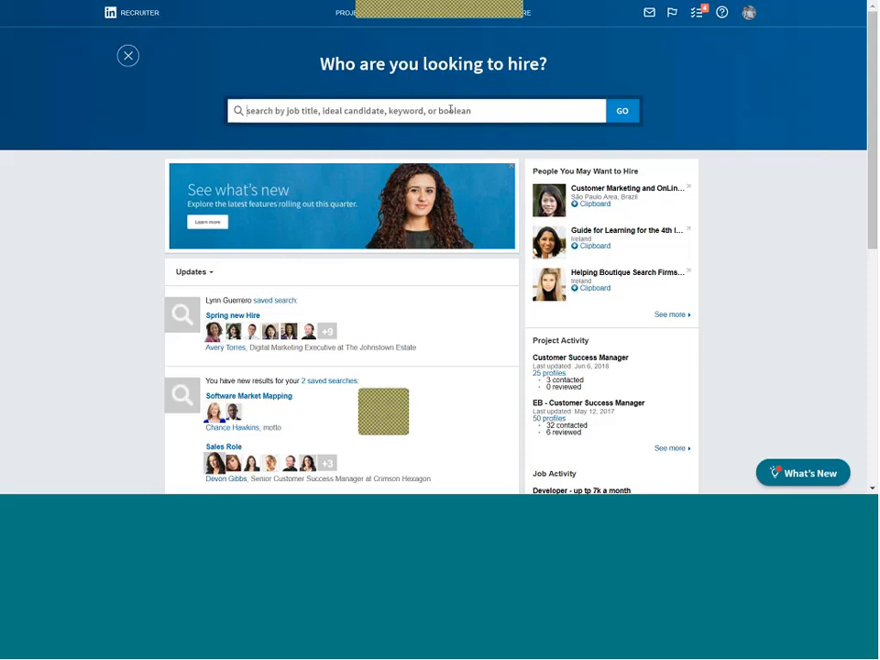
type("Linkedin 102")
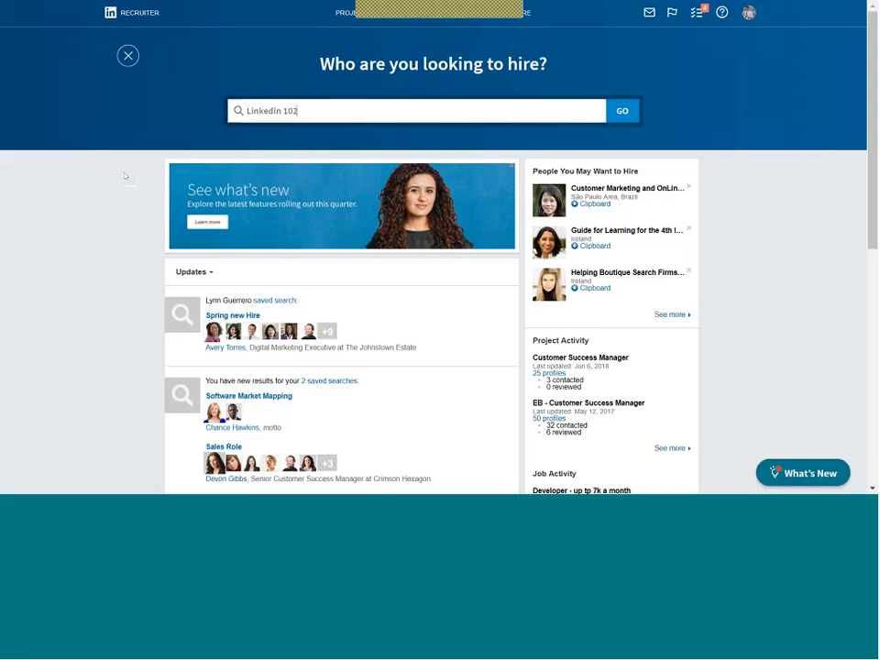
key("BackSpace")
key("BackSpace")
key("BackSpace")
key("BackSpace")
key("BackSpace")
key("BackSpace")
key("BackSpace")
key("BackSpace")
key("BackSpace")
key("BackSpace")
key("BackSpace")
key("BackSpace")
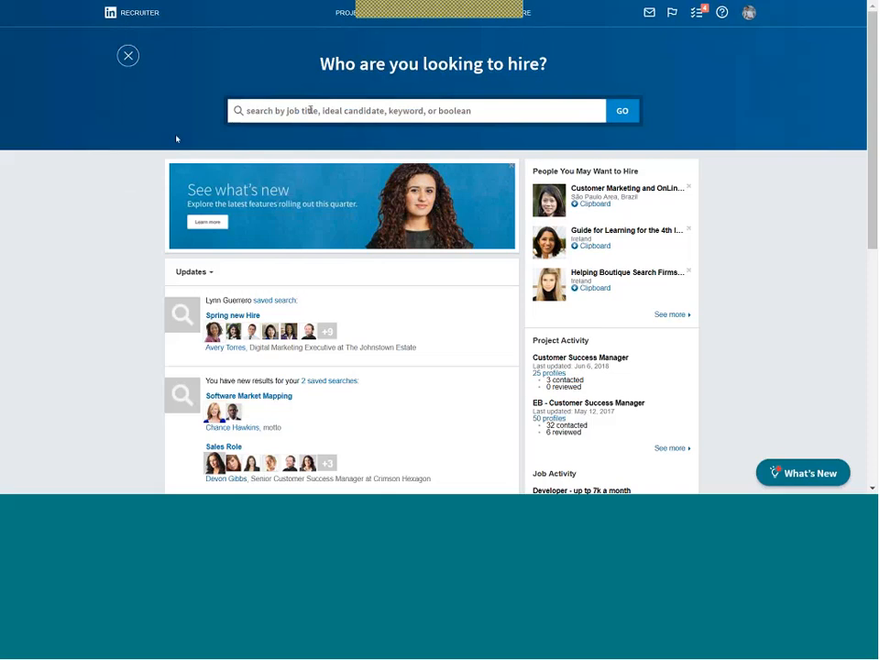
Search for people with Sales Specialist titles, with Ireland as the location.
type("sales")
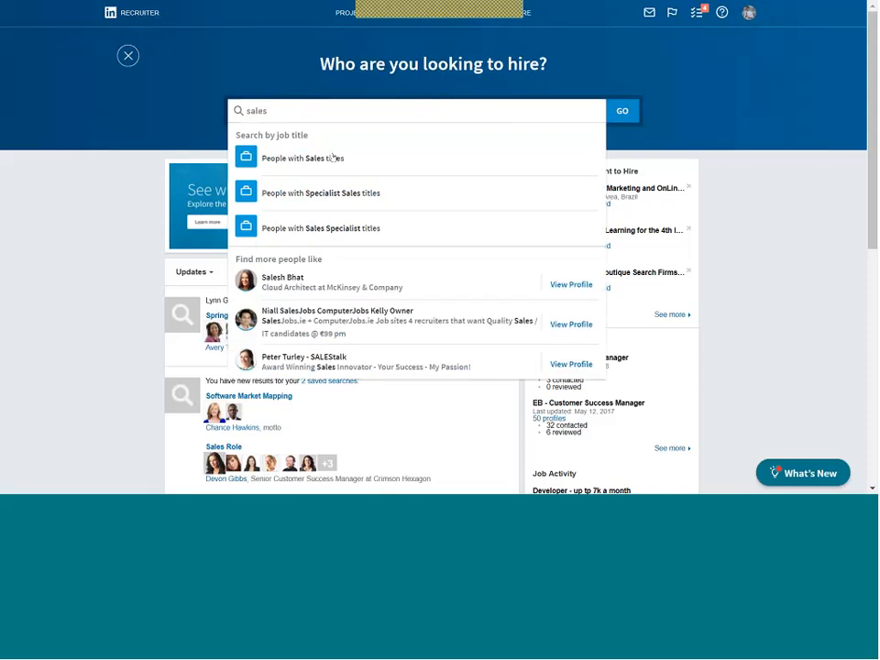
left_click(321, 228)
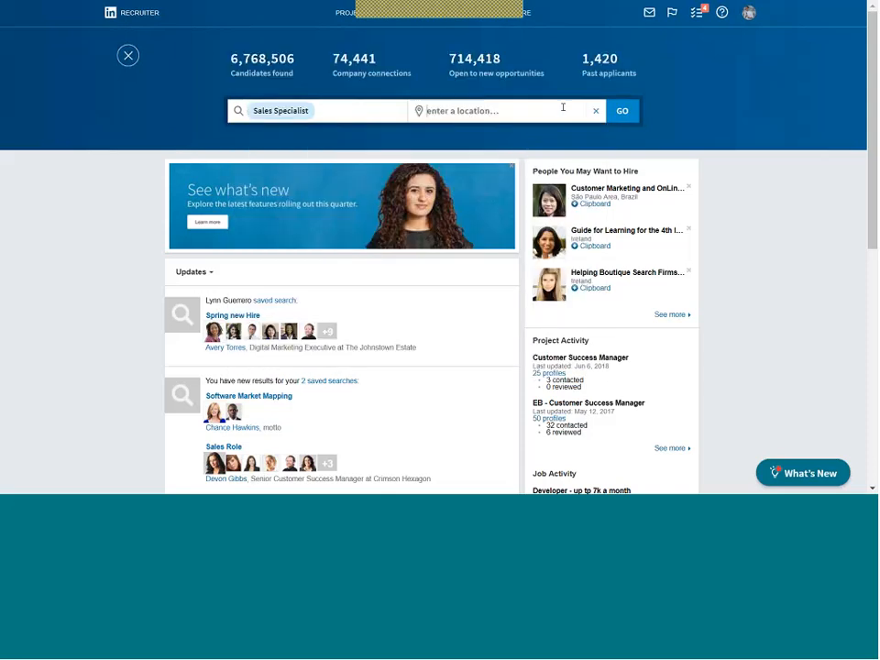
type("ireland")
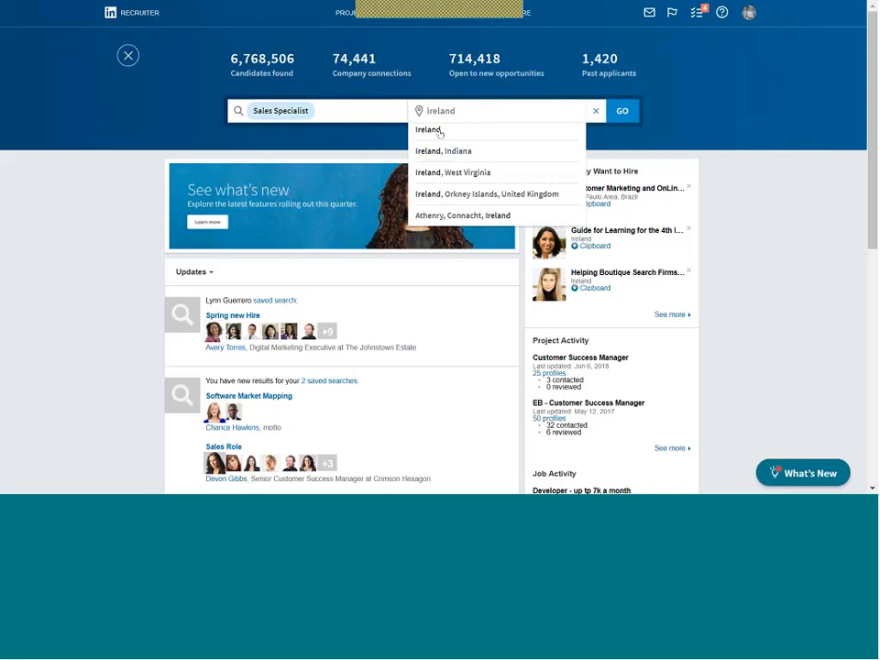
left_click(439, 131)
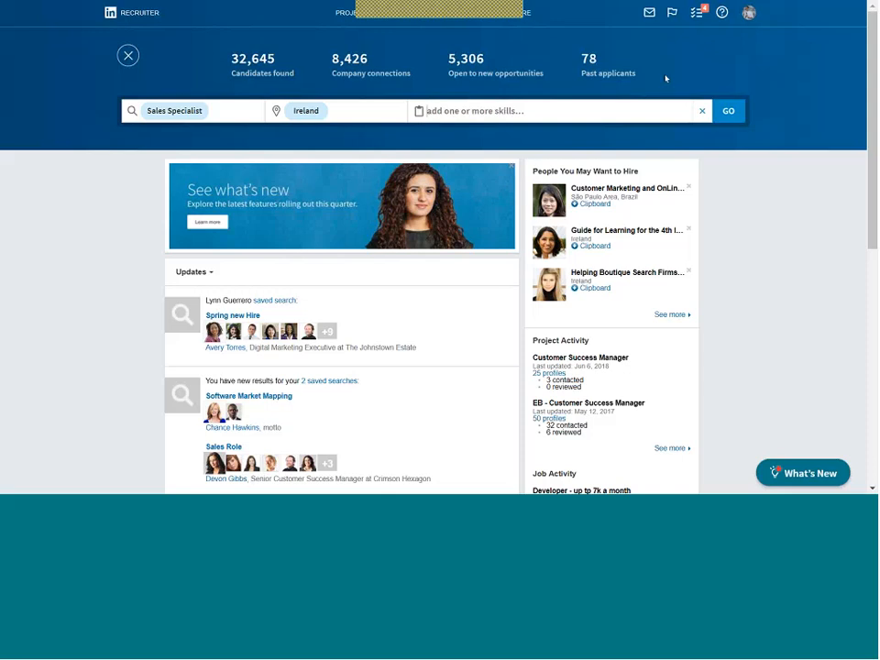
Run the Sales Specialist in Ireland search to list its 32,645 candidates.
left_click(727, 112)
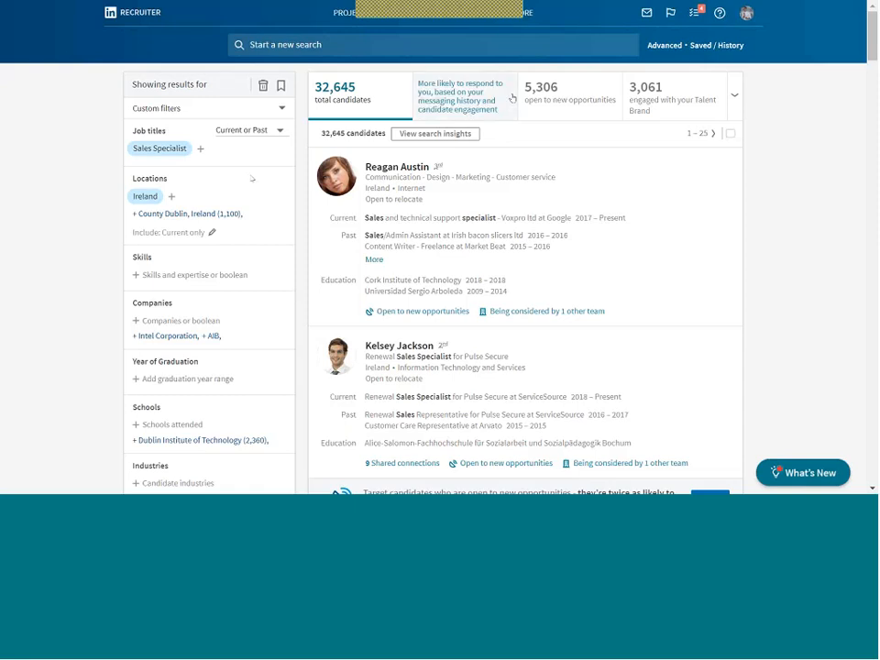
mouse_move(565, 159)
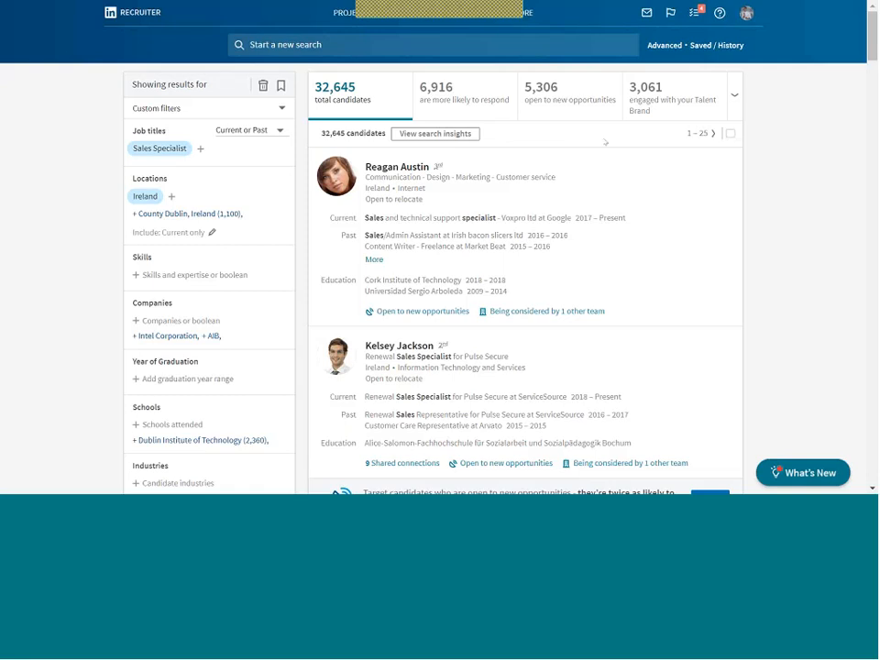
mouse_move(640, 112)
mouse_move(630, 154)
left_click(734, 94)
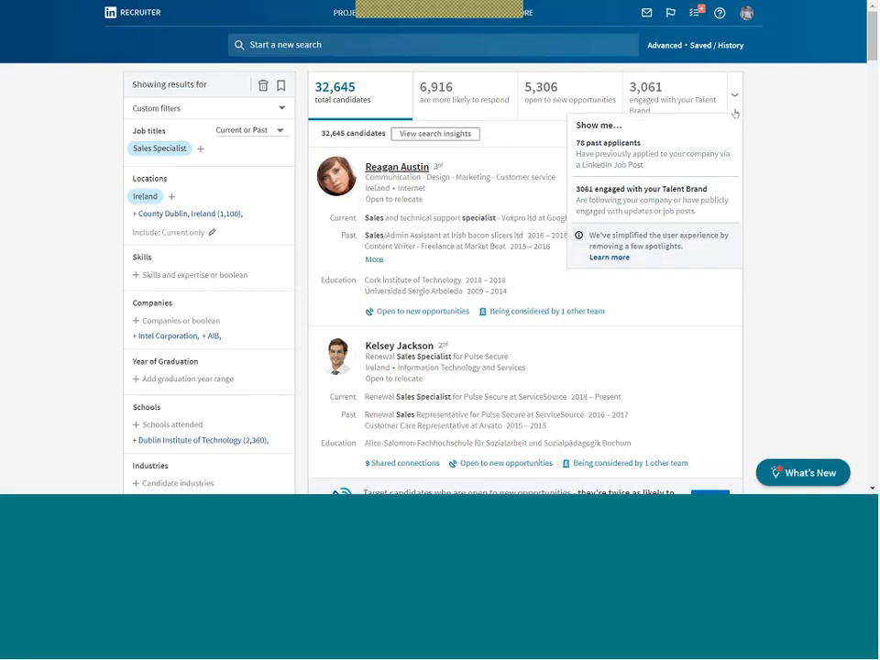
left_click(542, 137)
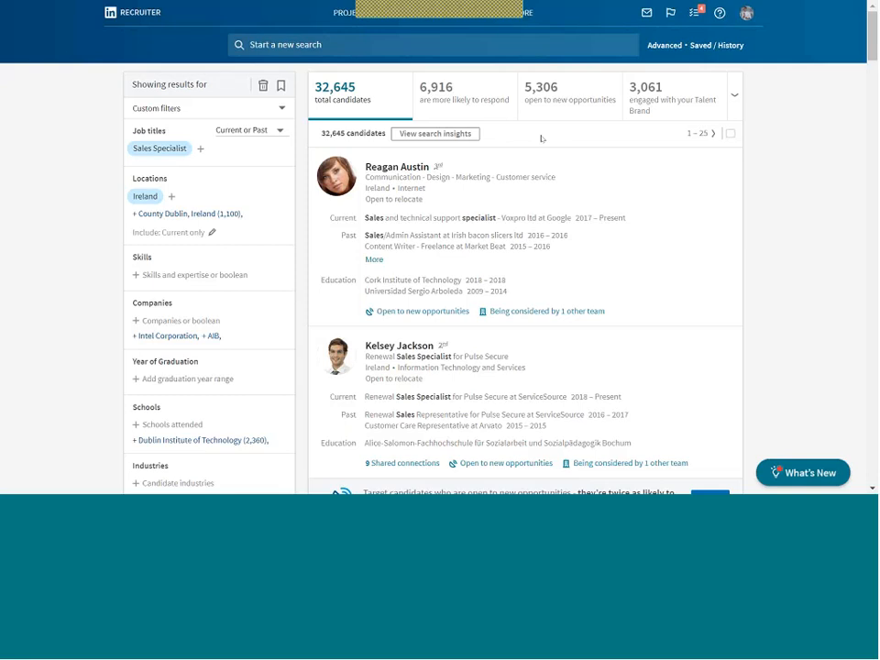
left_click_drag(872, 54, 873, 61)
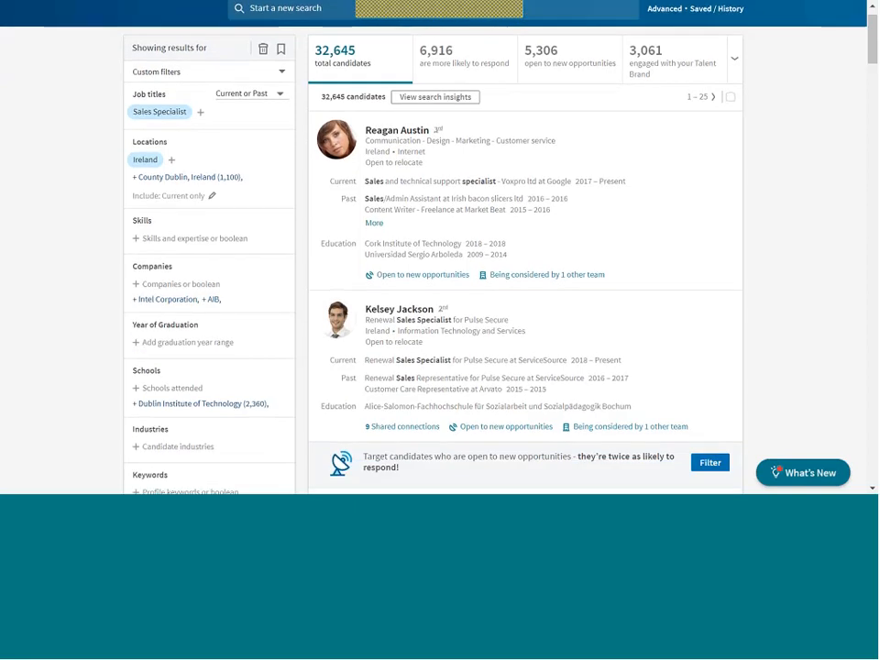
scroll(525, 274, "down", 3)
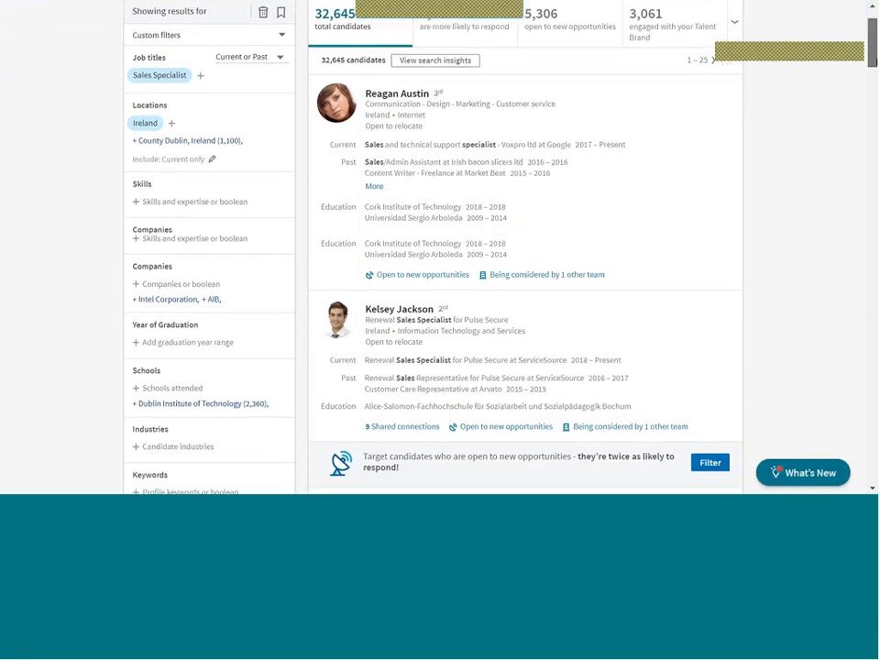
scroll(403, 277, "down", 2)
scroll(403, 277, "up", 1)
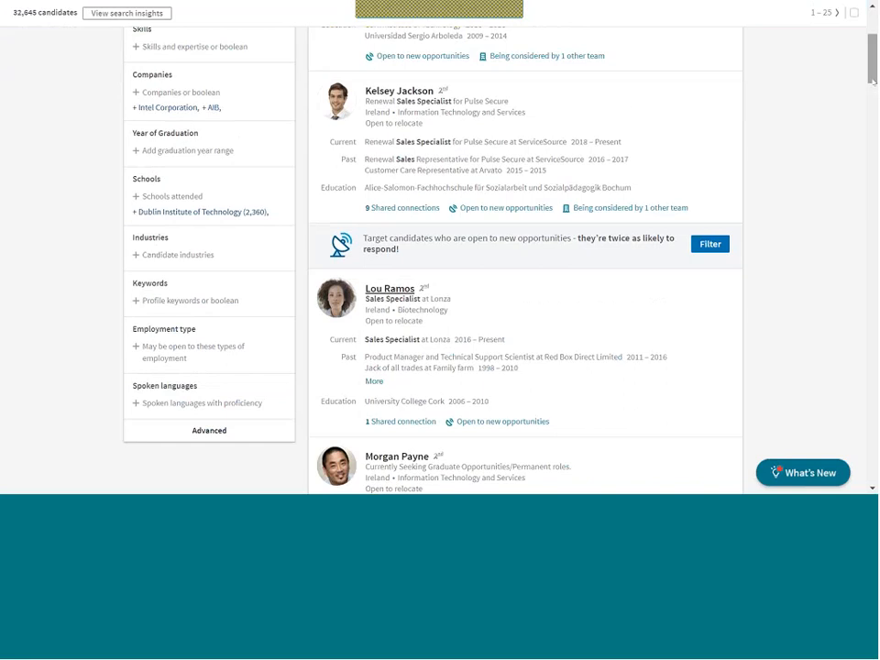
scroll(260, 289, "up", 2)
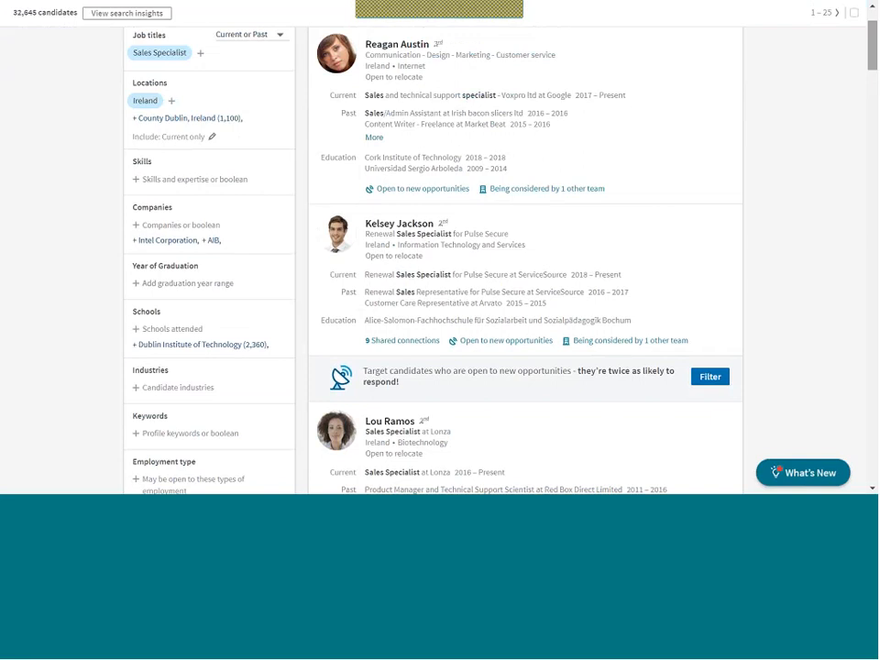
left_click_drag(873, 61, 873, 73)
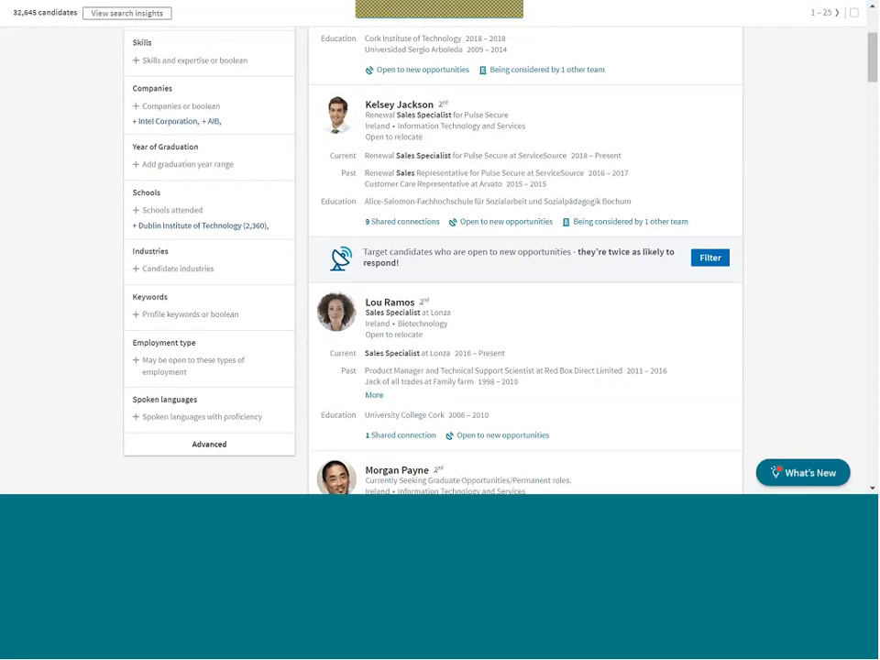
scroll(525, 257, "up", 2)
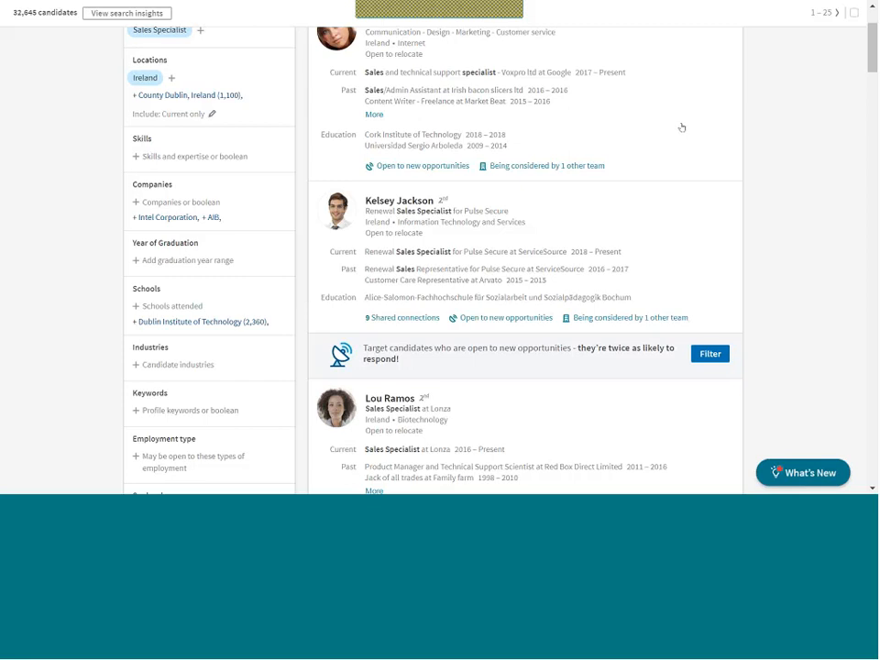
left_click_drag(872, 50, 871, 39)
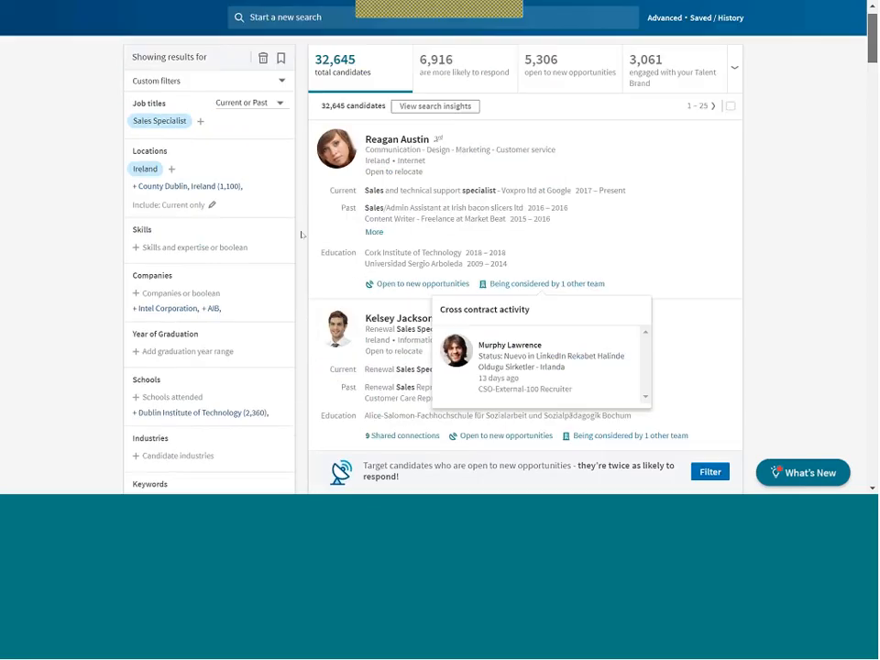
scroll(198, 241, "down", 1)
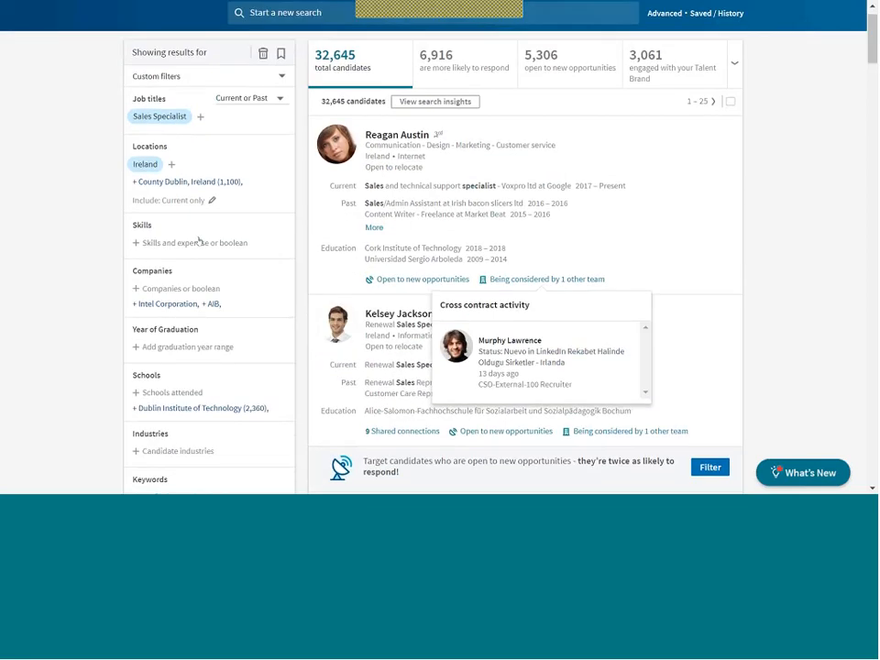
Add Business Development as a required skill, cutting results to 7,482 candidates.
left_click(199, 241)
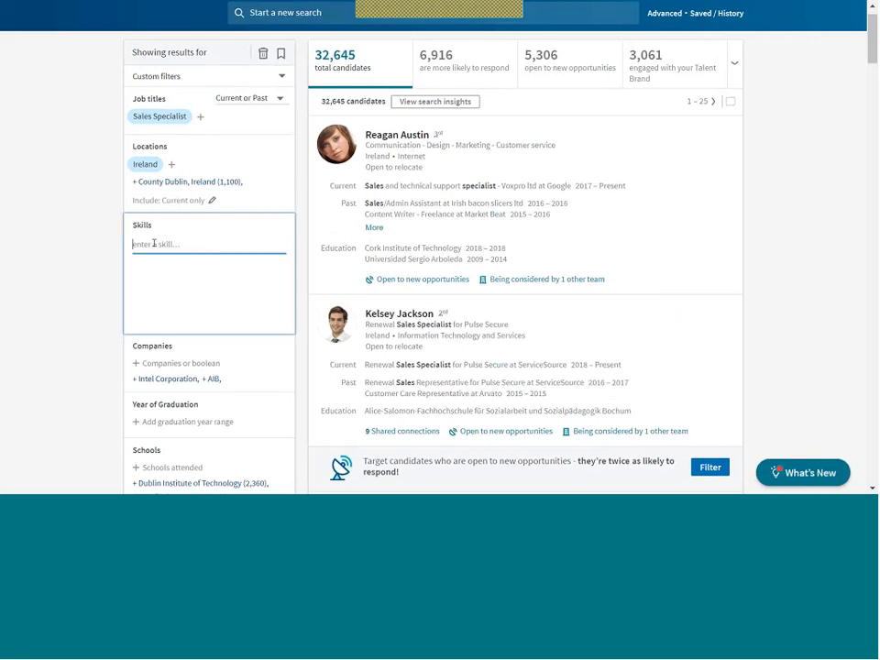
type("business")
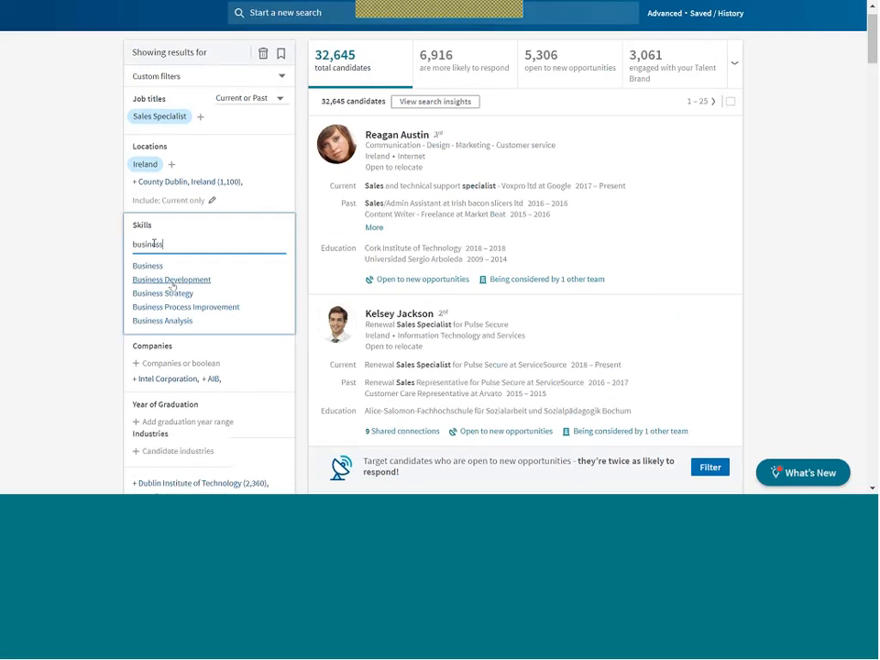
left_click(171, 282)
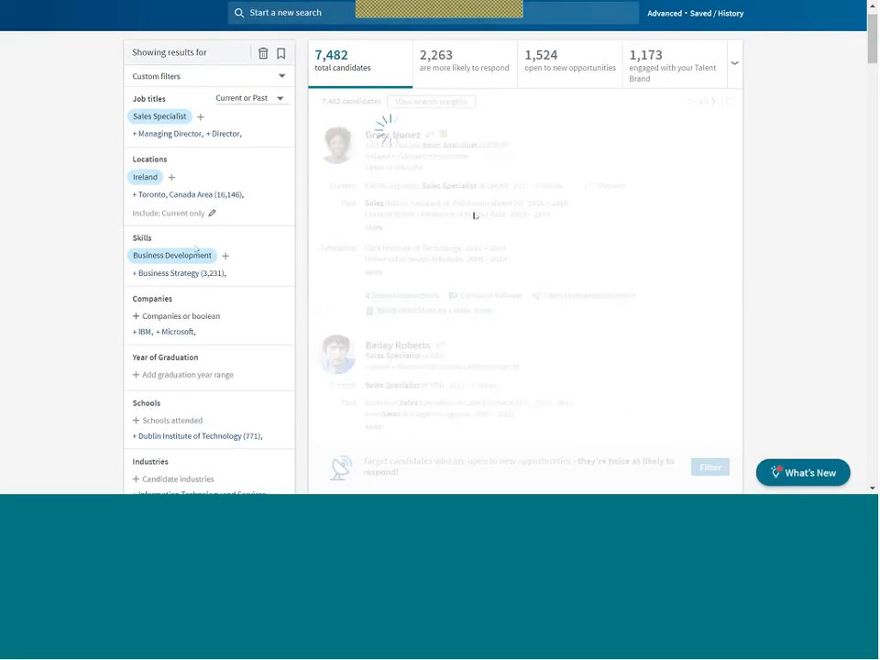
mouse_move(871, 60)
left_mouse_down()
mouse_move(872, 79)
mouse_move(872, 55)
left_mouse_up()
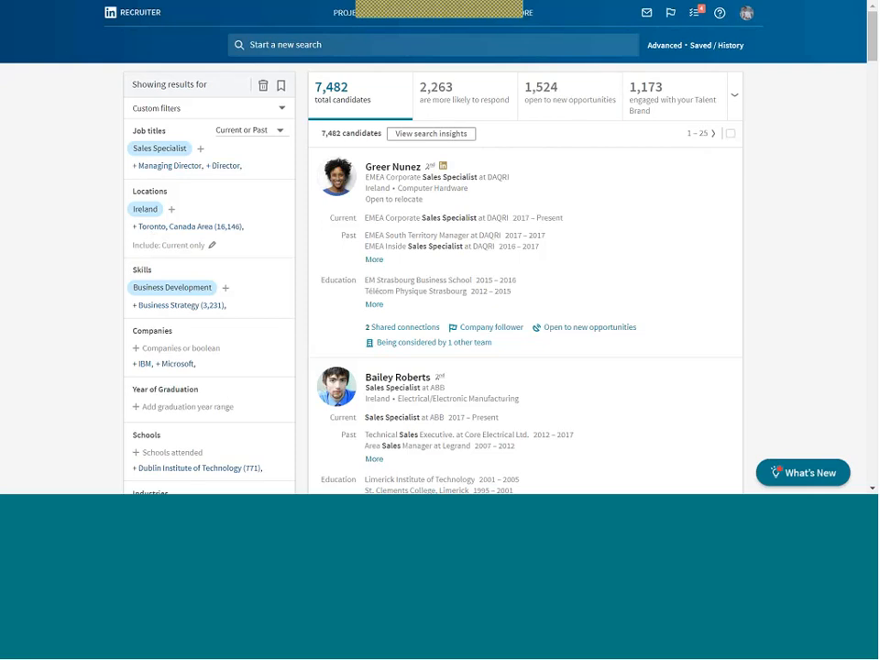
Restrict the Ireland location to candidates open to relocate only, leaving 1,096 results.
left_click(144, 248)
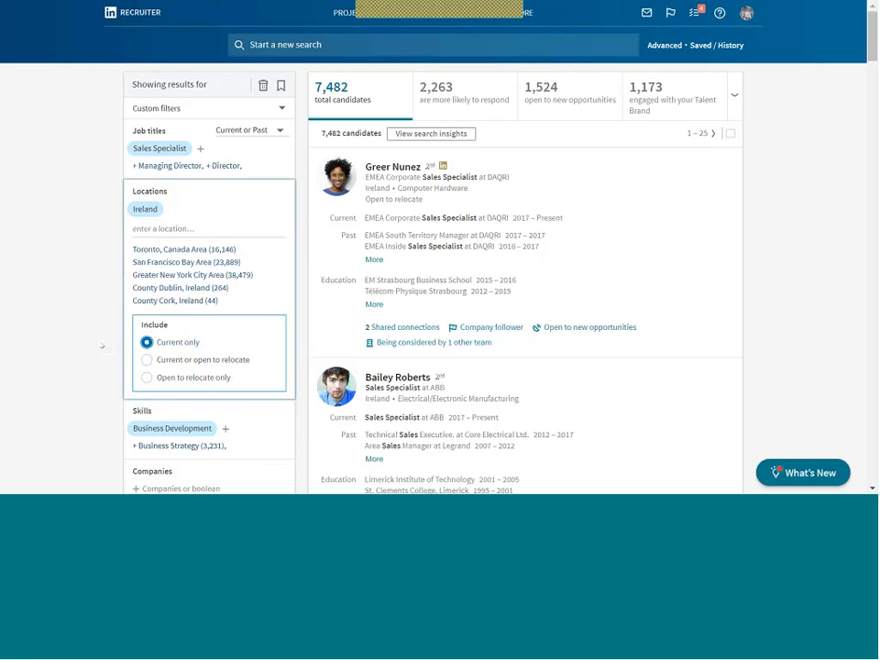
left_click(102, 346)
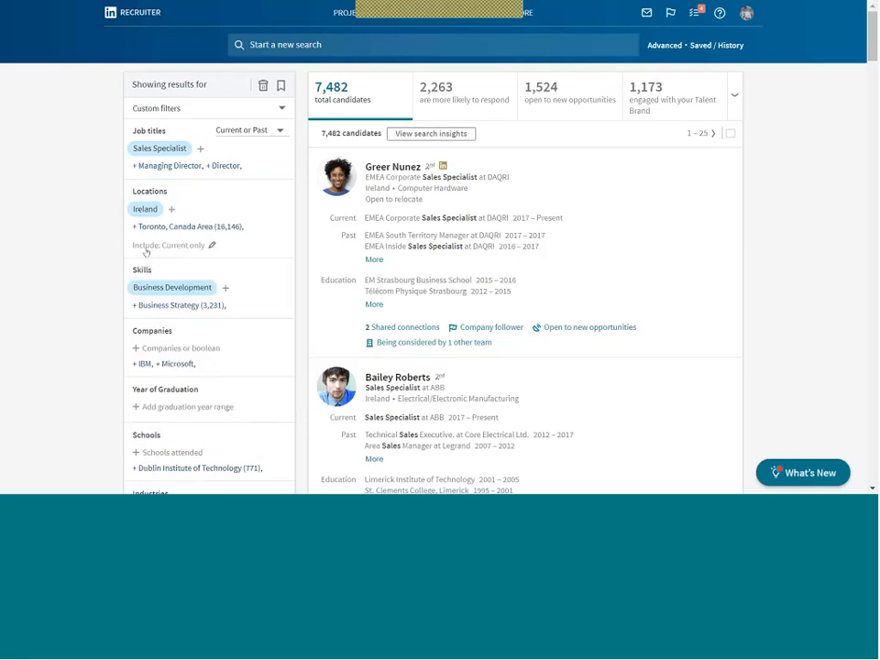
left_click(146, 249)
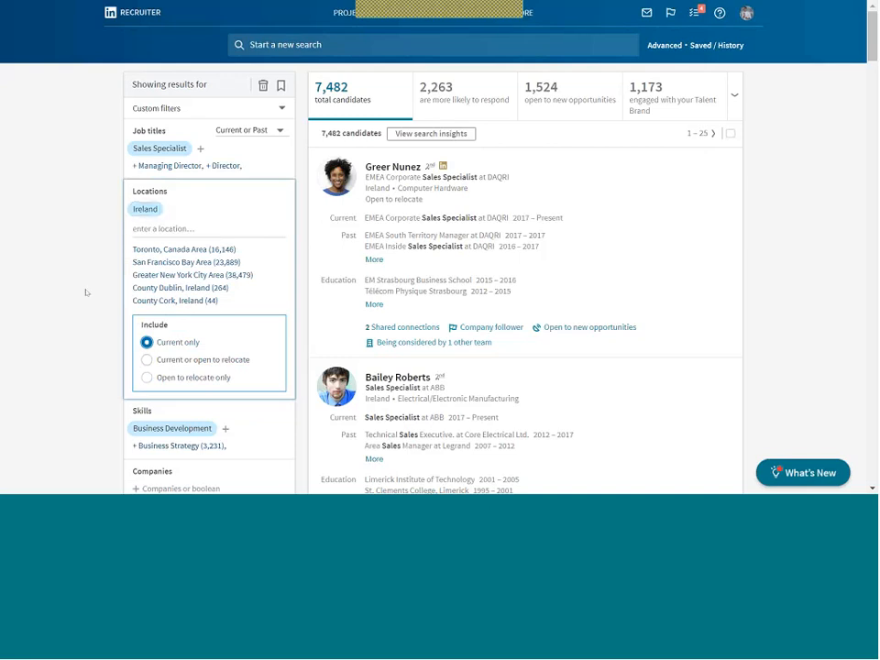
left_click(146, 377)
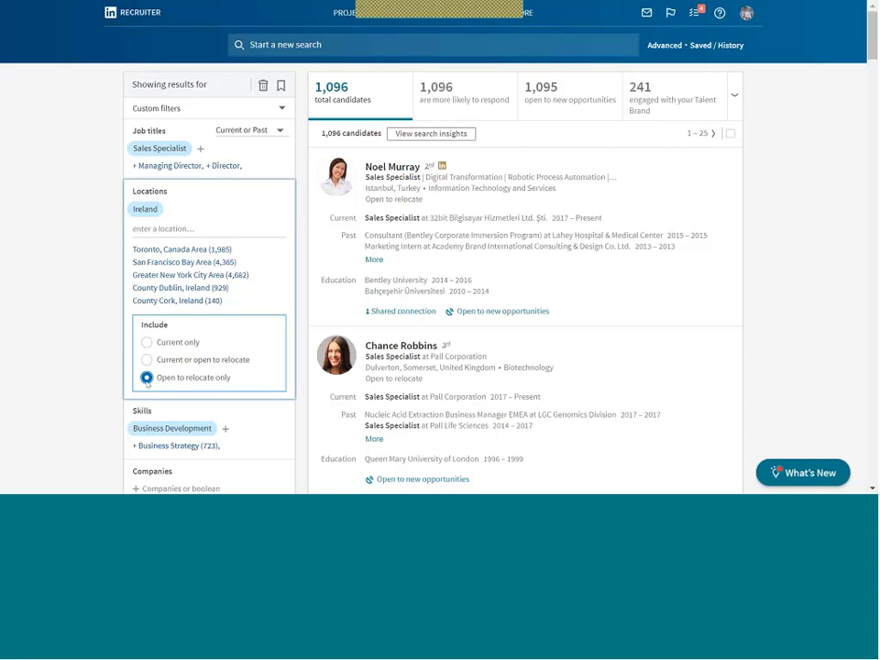
Collapse Locations and show the Full-time and Part-time employment type suggestions.
left_click(81, 333)
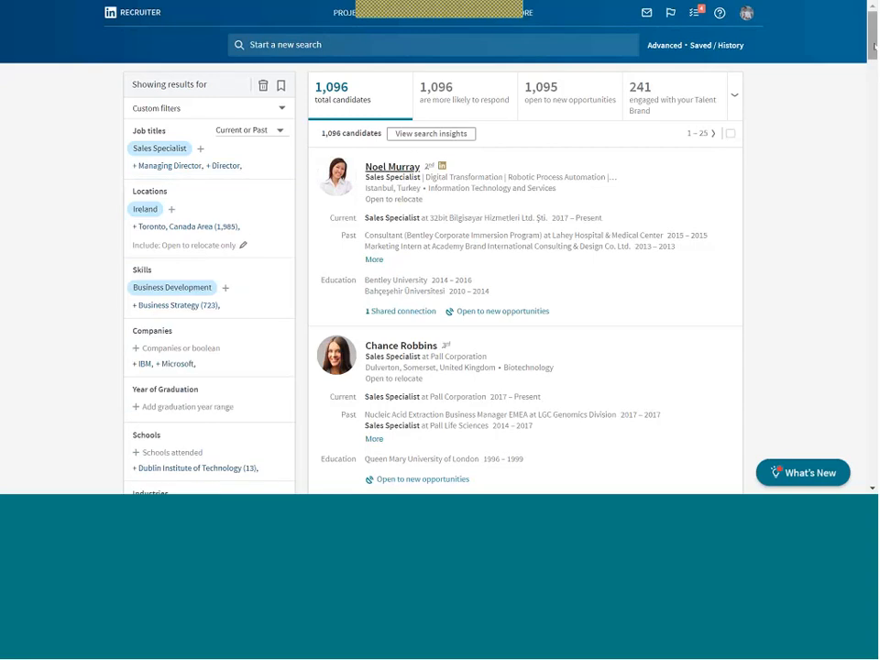
left_click_drag(875, 46, 874, 81)
scroll(138, 304, "down", 2)
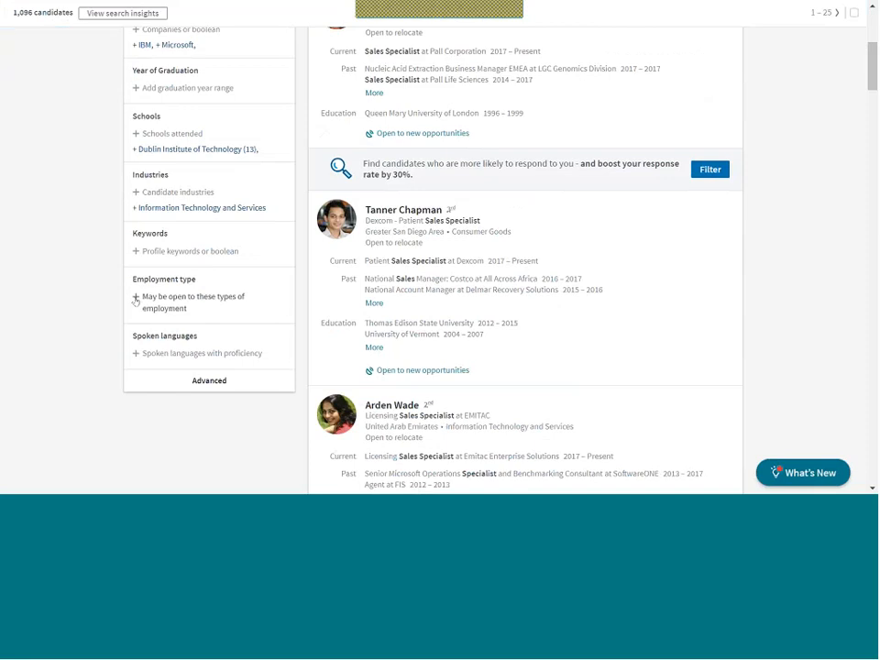
left_click(135, 299)
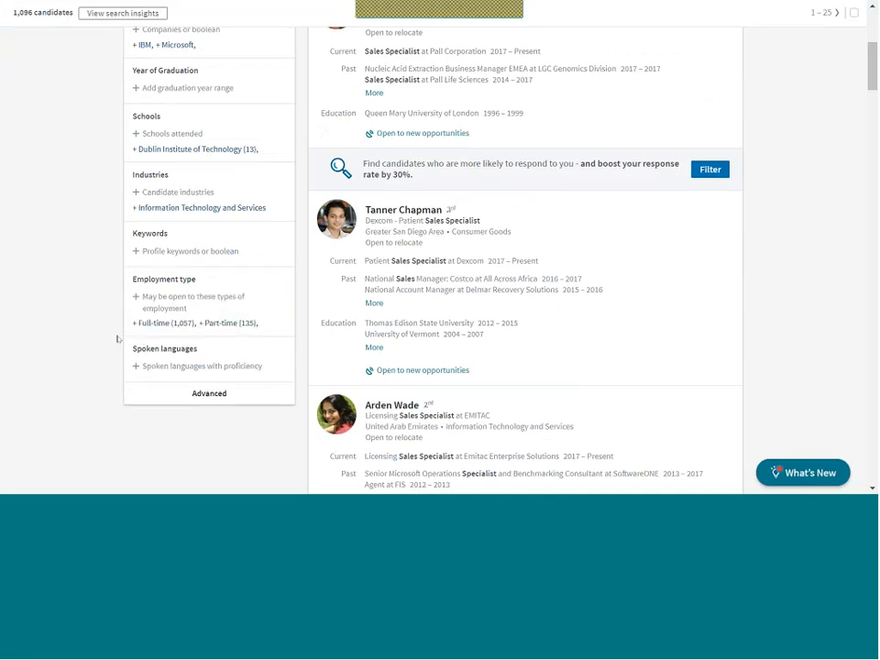
left_click_drag(874, 64, 873, 28)
Add Business Strategy as a second skill, widening results to 1,421 candidates.
scroll(550, 156, "up", 1)
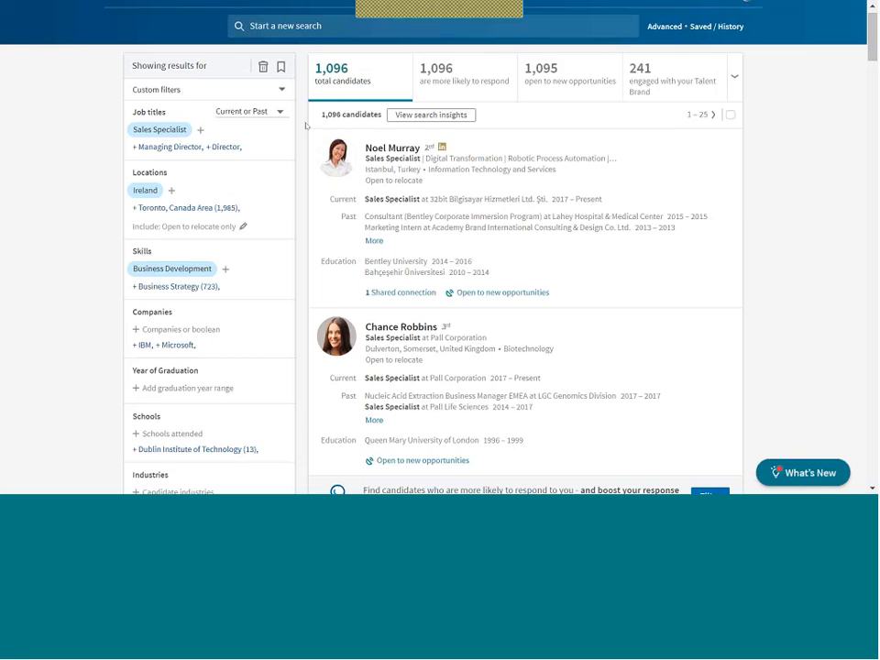
left_click(185, 287)
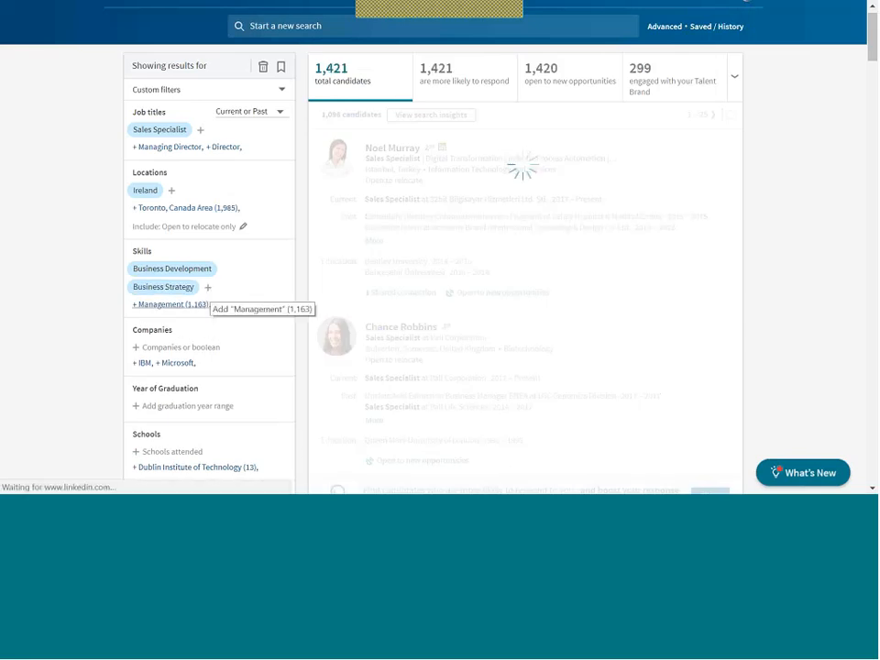
Filter the search to the company IBM, leaving 57 candidates.
left_click(144, 363)
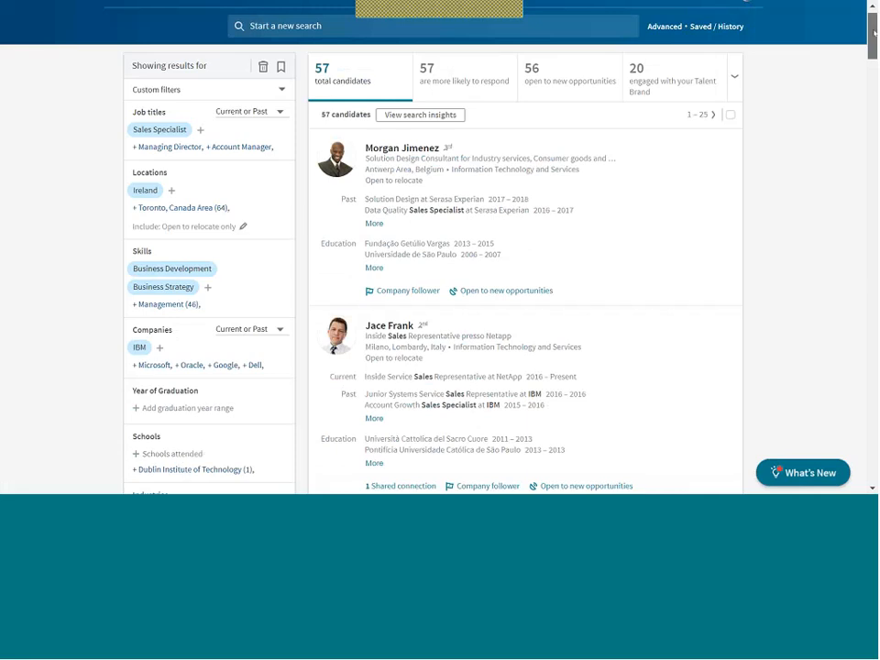
scroll(872, 57, "down", 1)
scroll(873, 57, "down", 3)
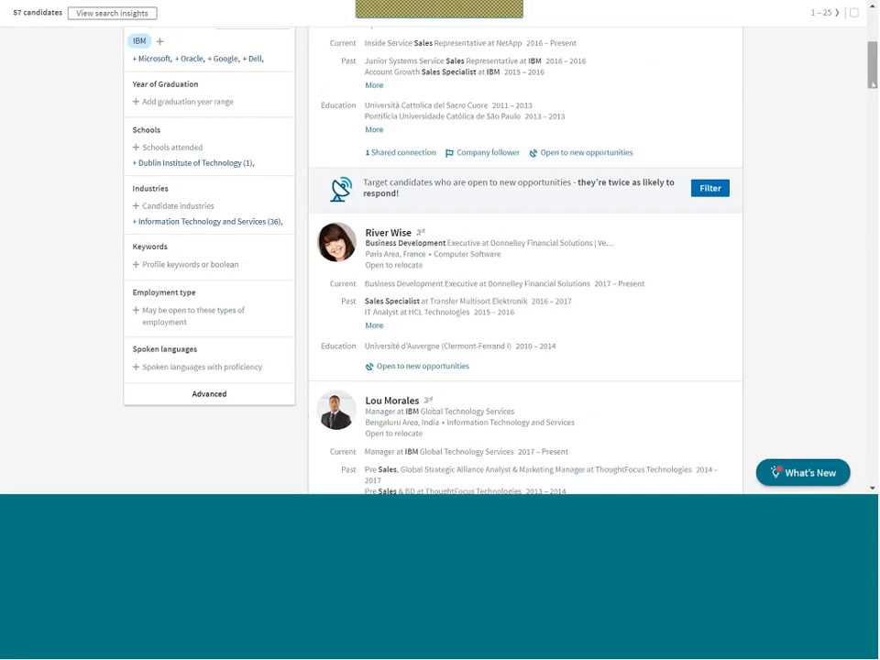
scroll(334, 94, "up", 6)
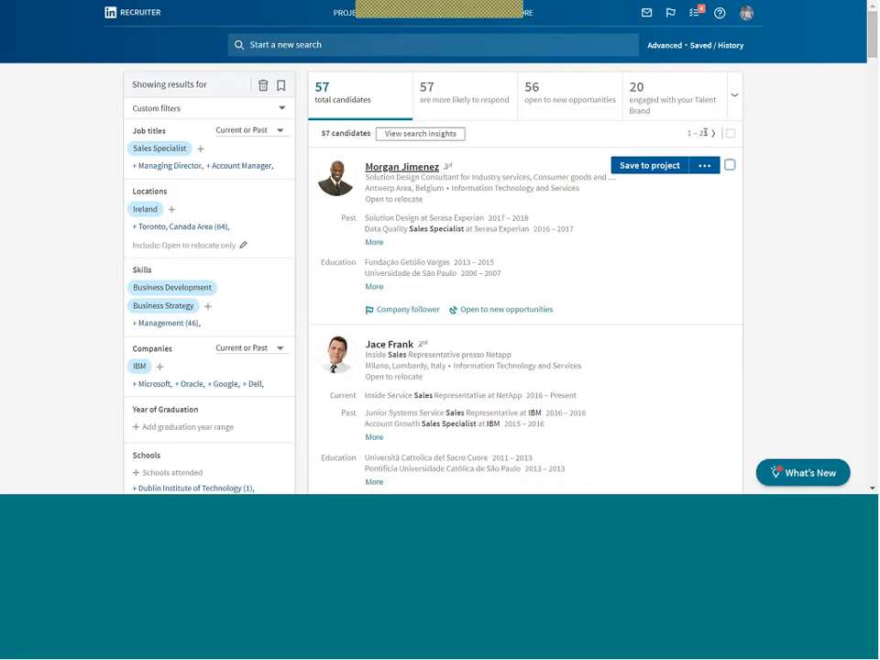
Select all 25 candidates on results page 26–50, then cancel creating the project 'Test Test'.
left_click(713, 133)
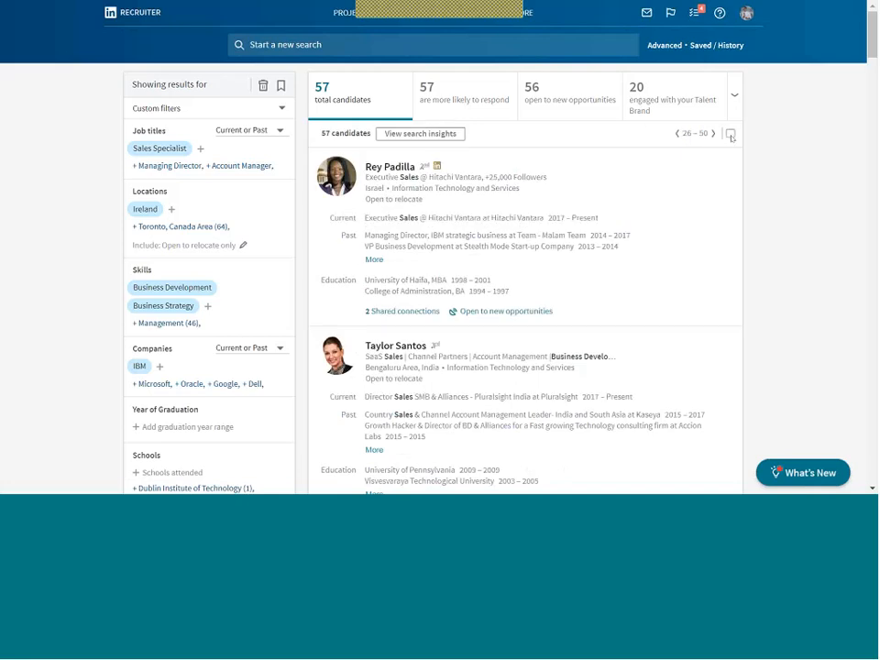
left_click(731, 134)
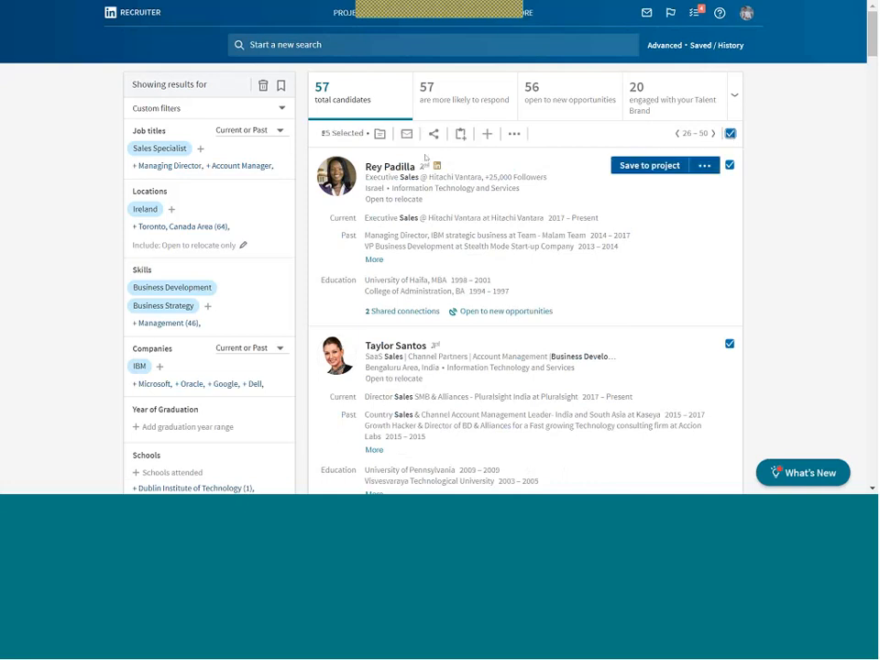
left_click(379, 135)
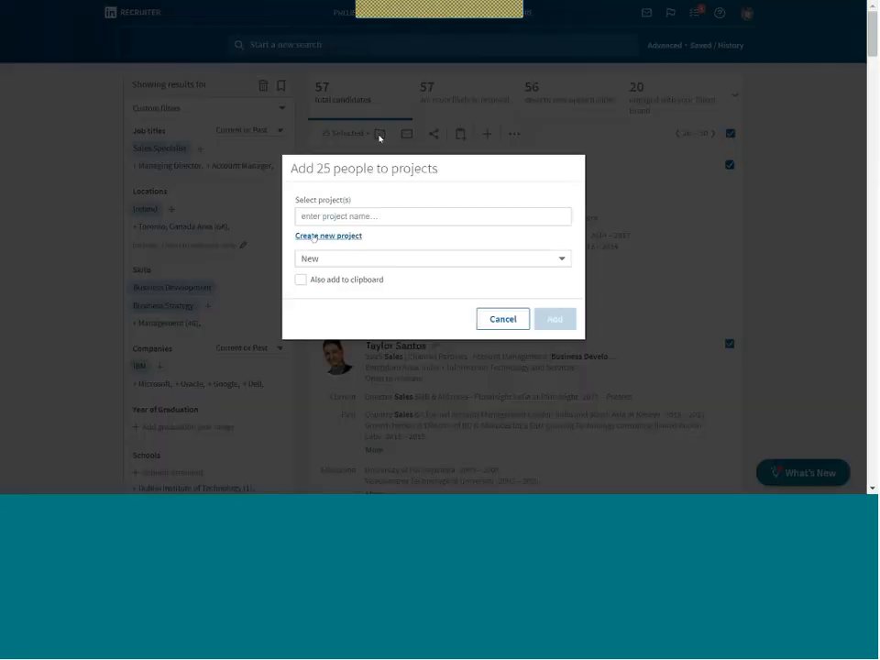
left_click(313, 237)
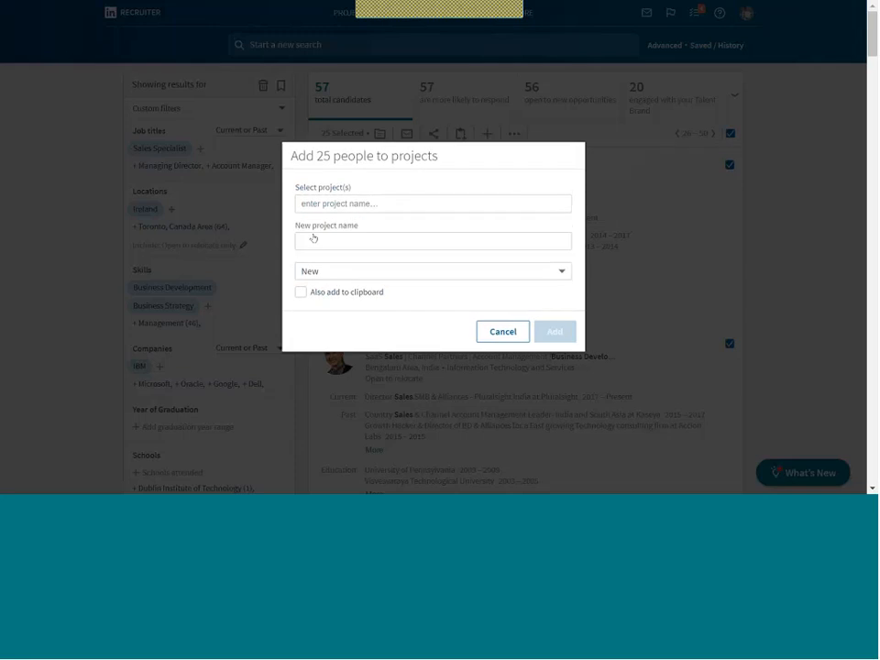
type("T")
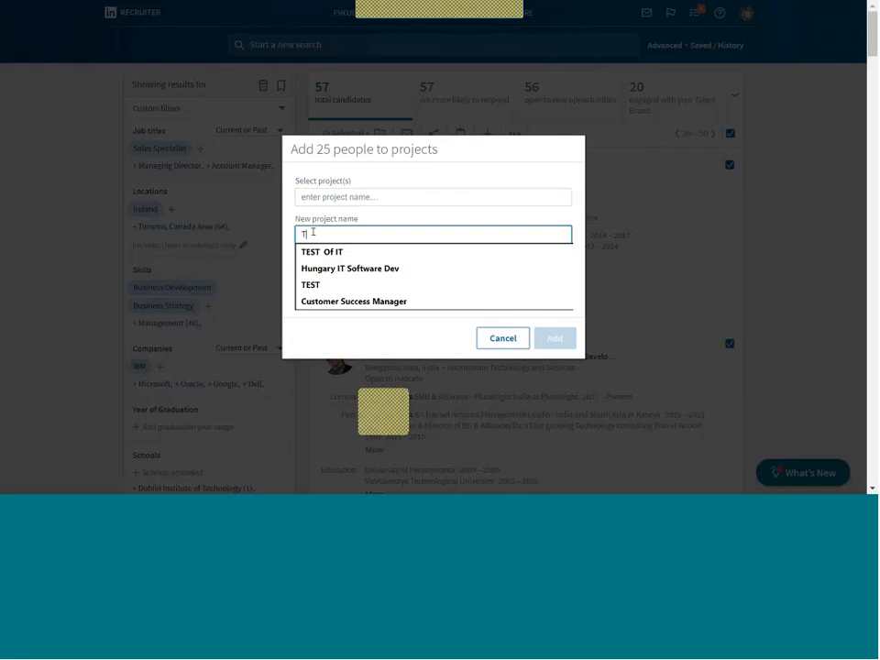
type("est Test")
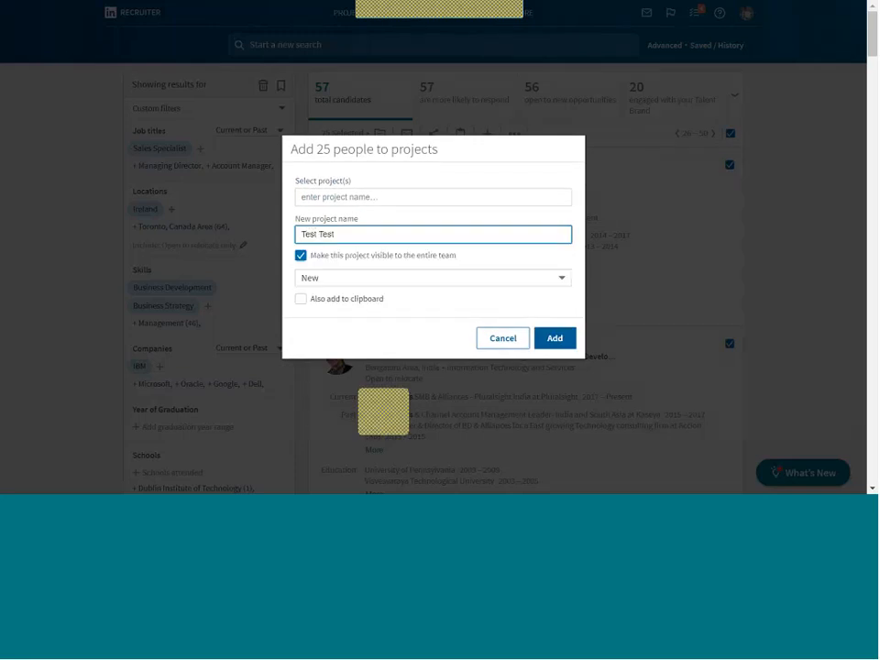
left_click(503, 338)
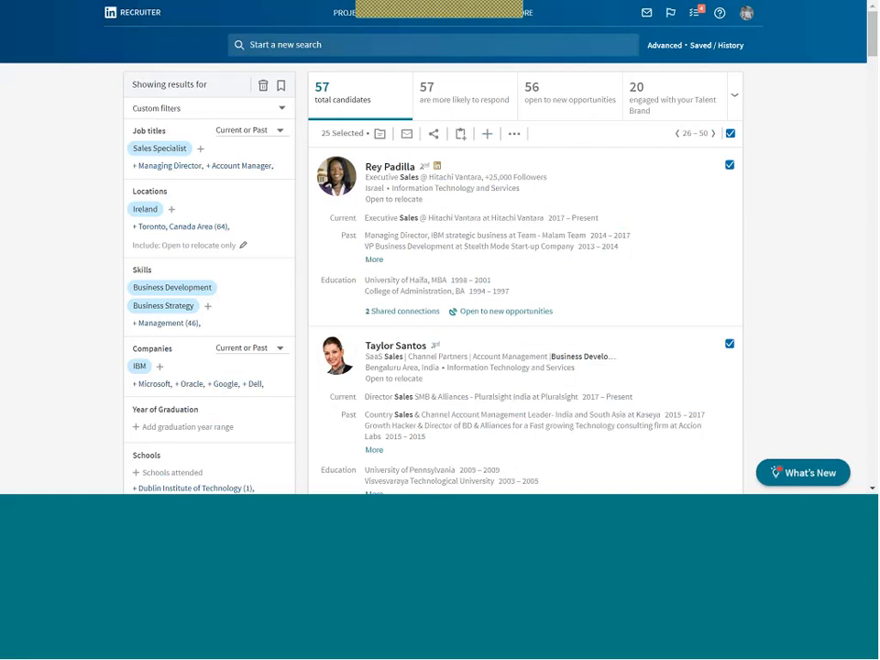
left_click(343, 15)
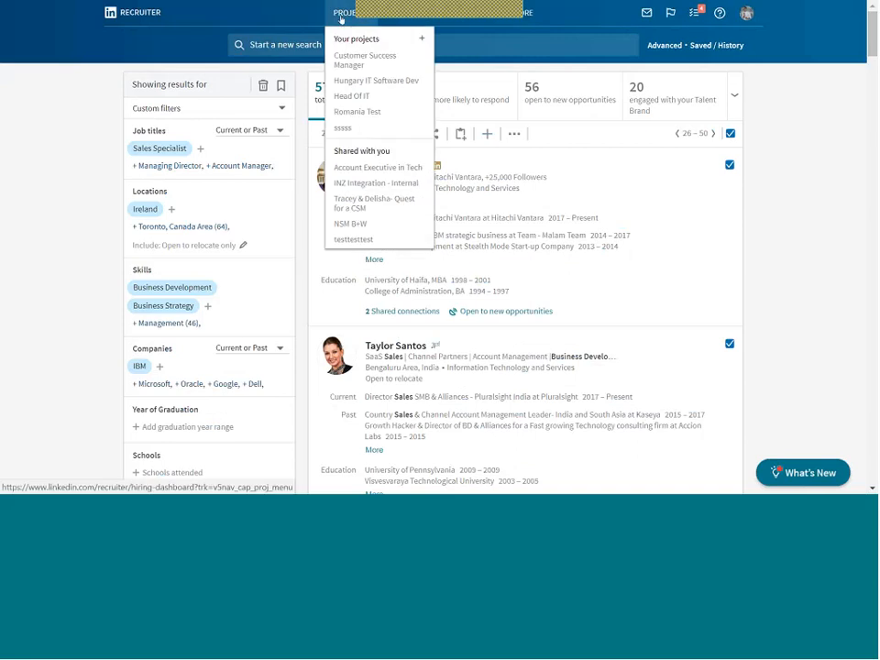
left_click(350, 67)
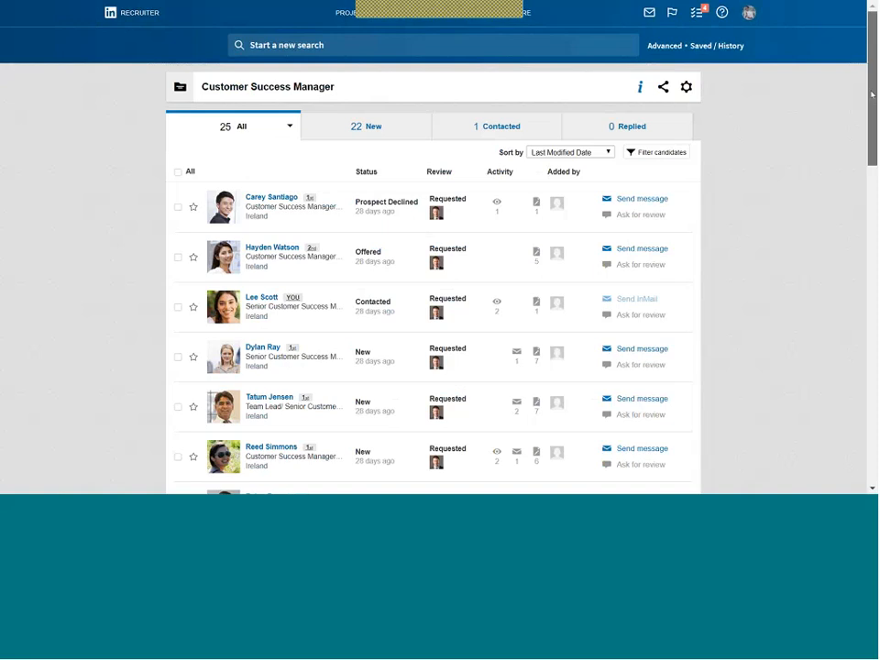
left_click_drag(871, 94, 875, 350)
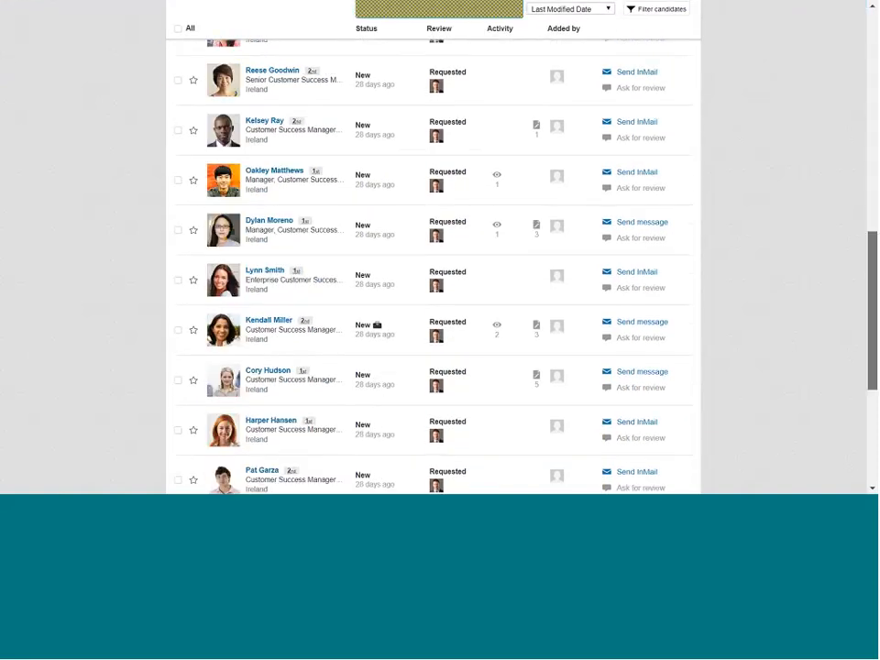
scroll(727, 198, "up", 10)
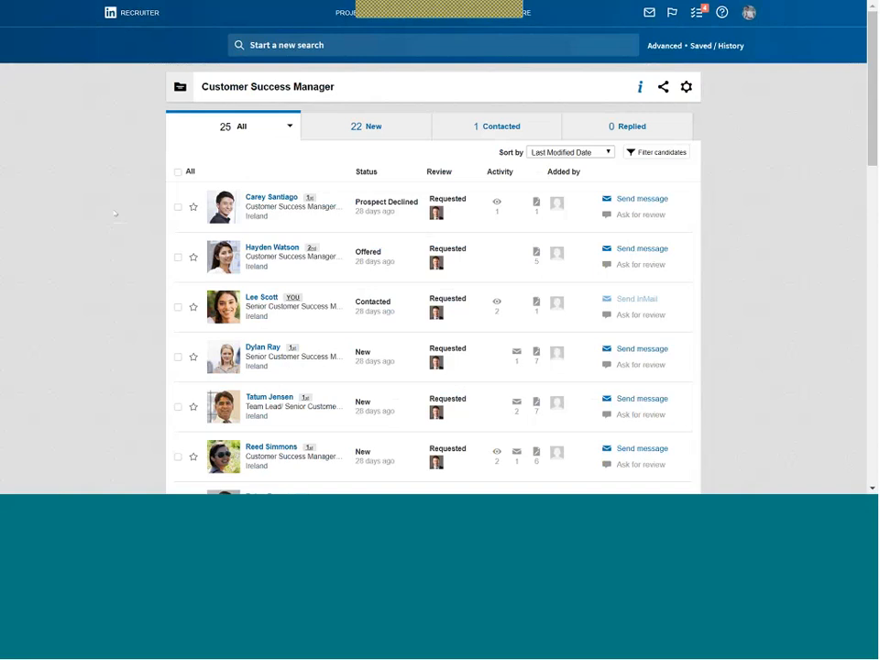
Mark the first candidate Contacted and the second candidate Replied.
left_click(178, 208)
left_click(209, 172)
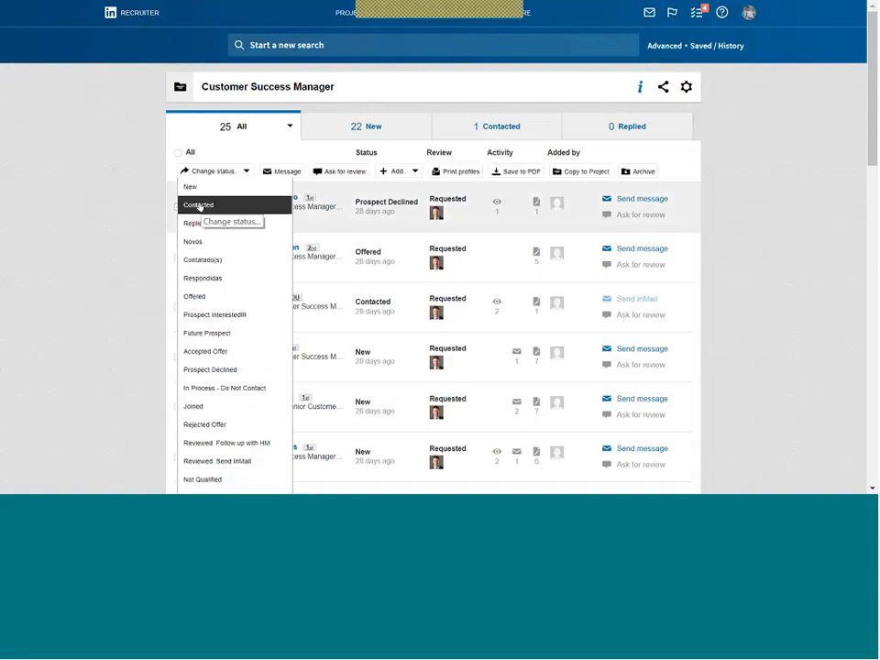
left_click(199, 205)
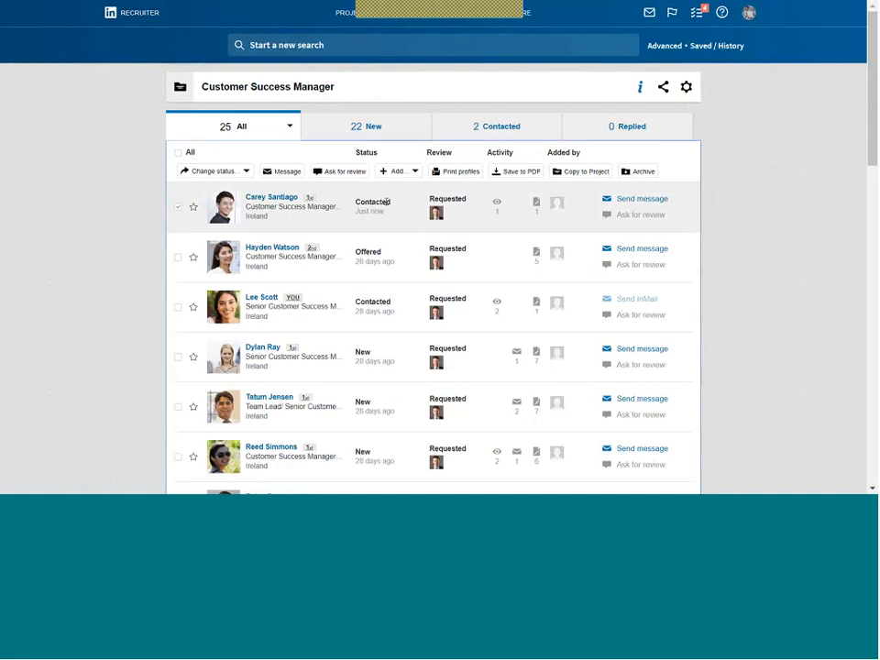
left_click(178, 206)
left_click(176, 257)
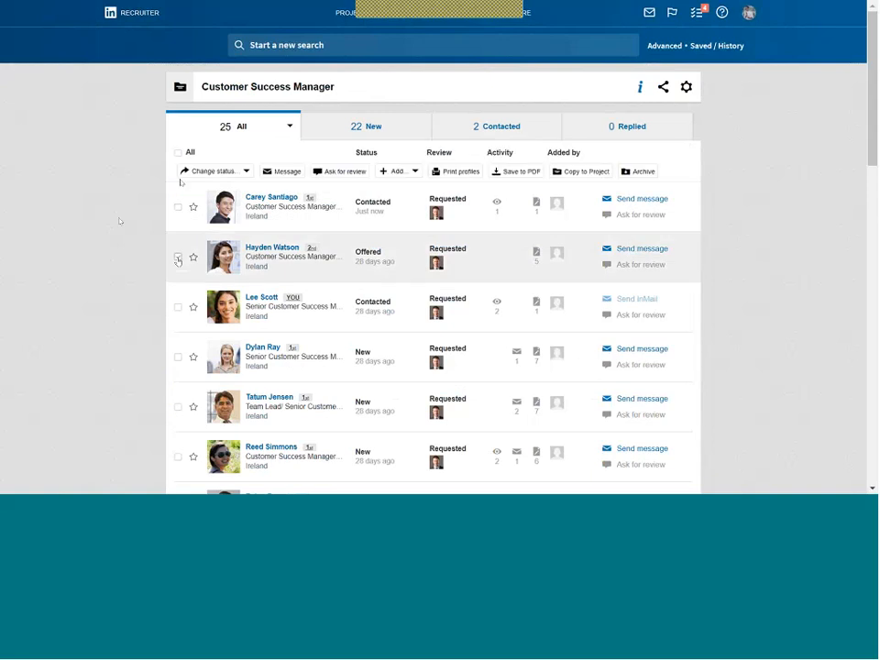
left_click(211, 170)
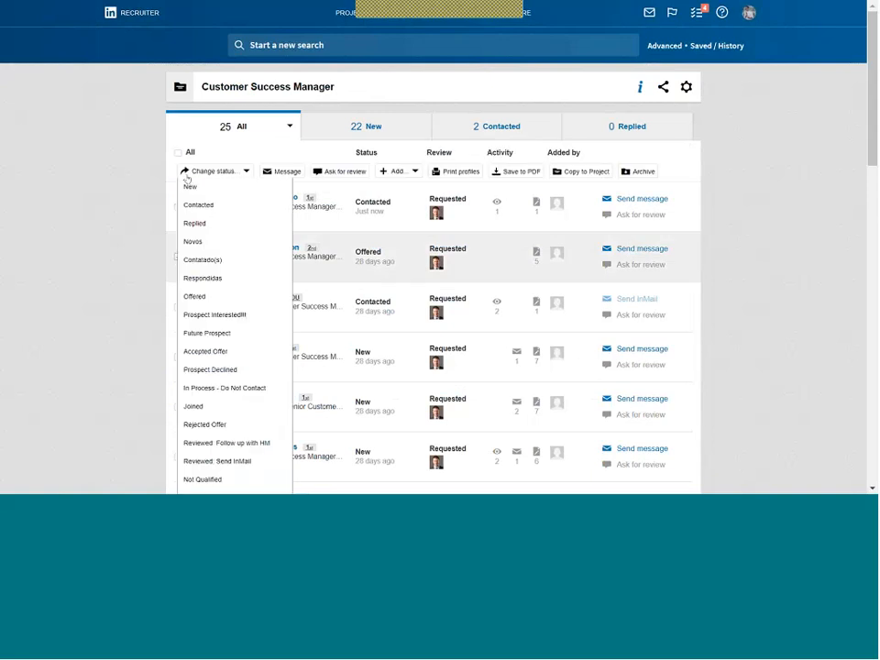
left_click(203, 225)
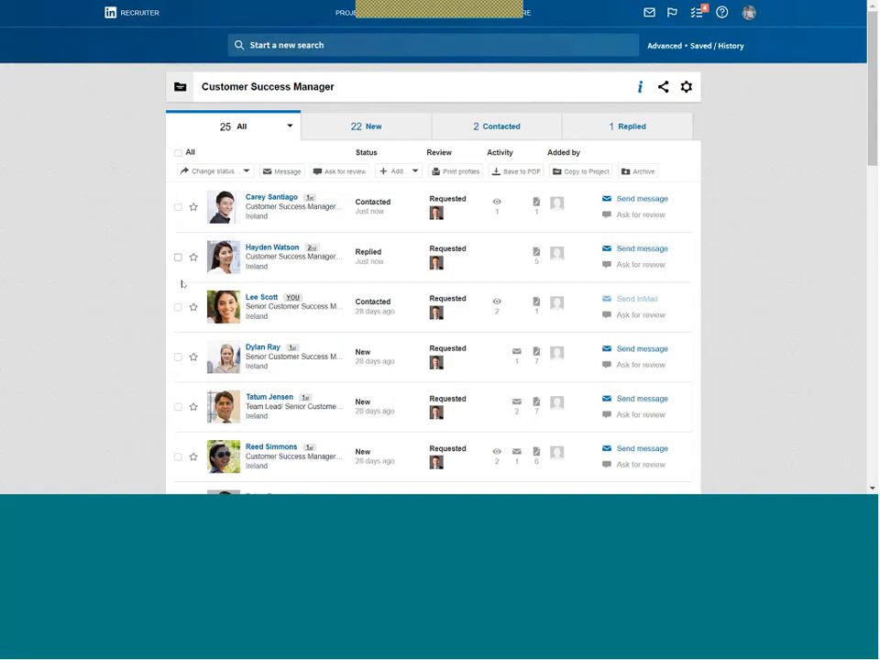
Mark the third candidate Rejected Offer, then select every candidate in the project.
left_click(178, 308)
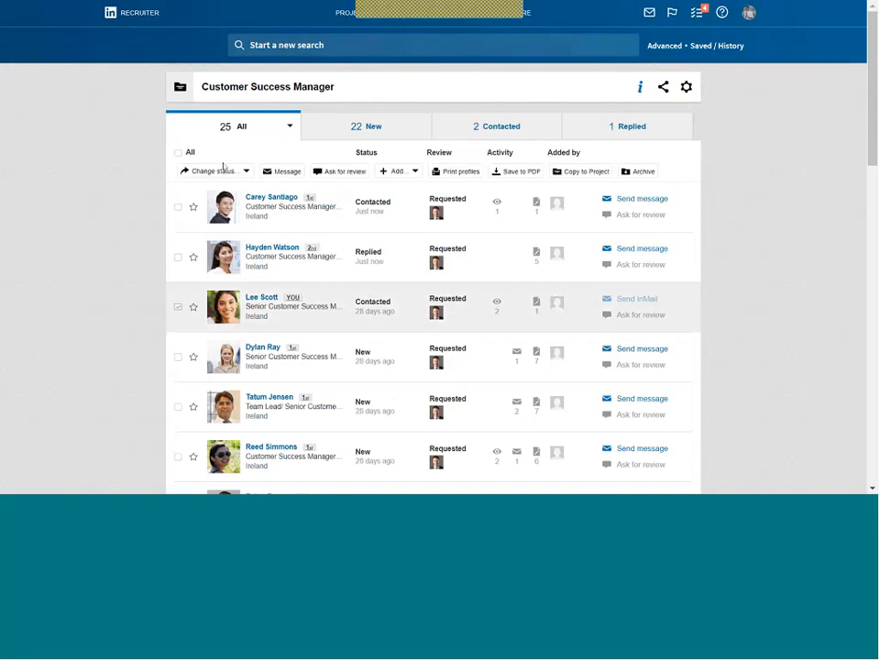
left_click(215, 170)
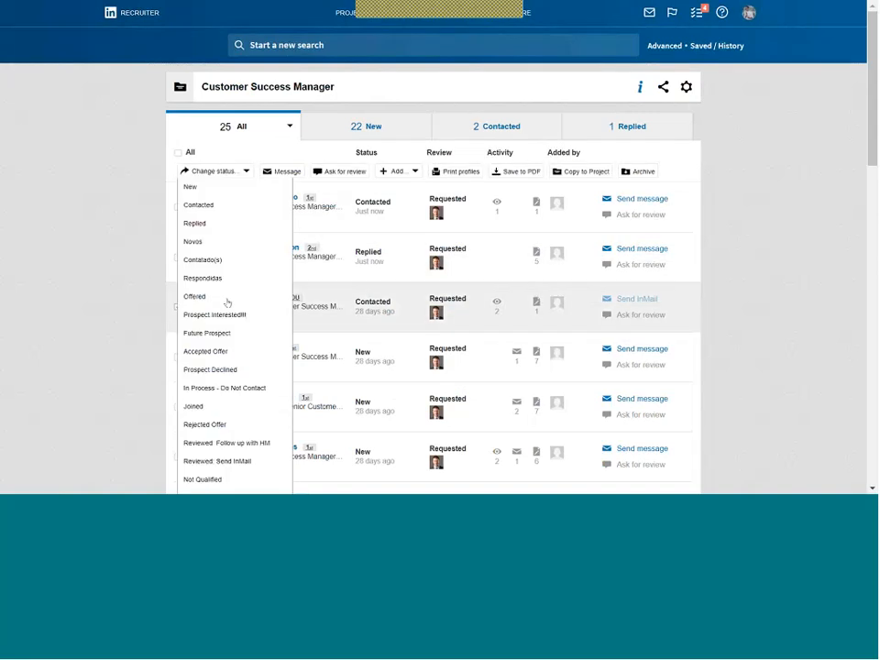
left_click(229, 423)
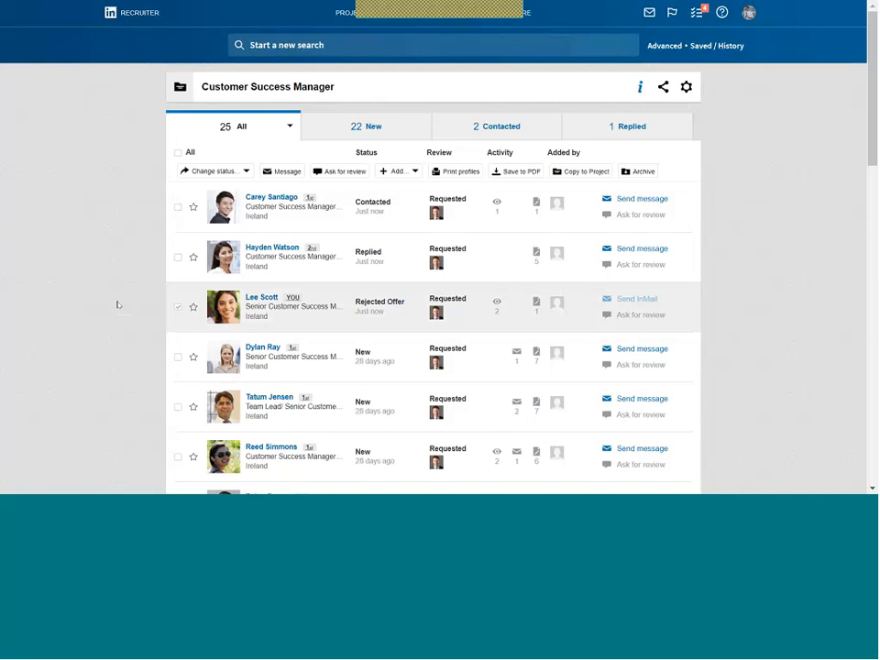
left_click(176, 308)
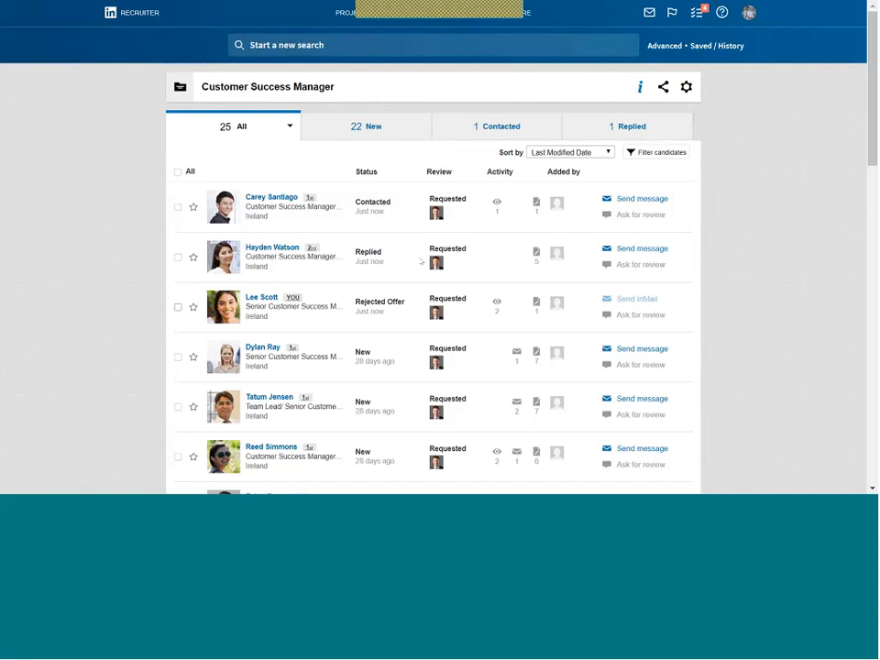
left_click(177, 176)
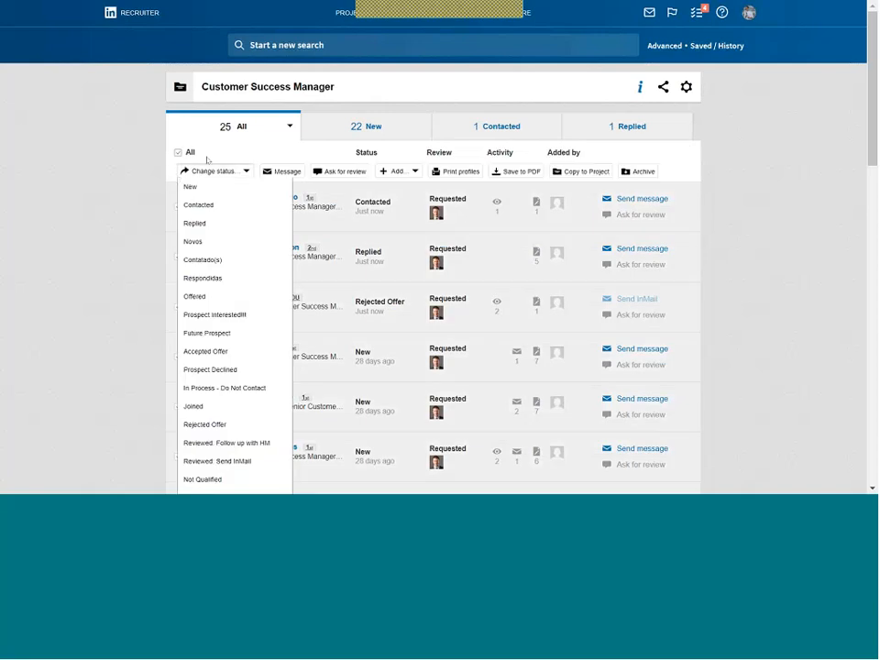
Start an InMail to all selected candidates with the 'Hi [First Name],' salutation and show the templates.
left_click(271, 174)
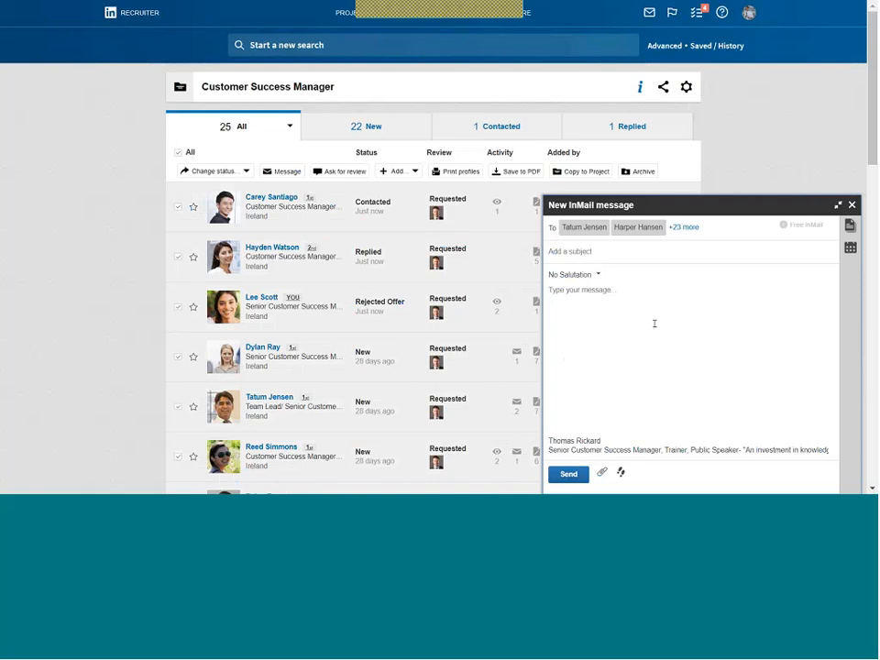
left_click(570, 274)
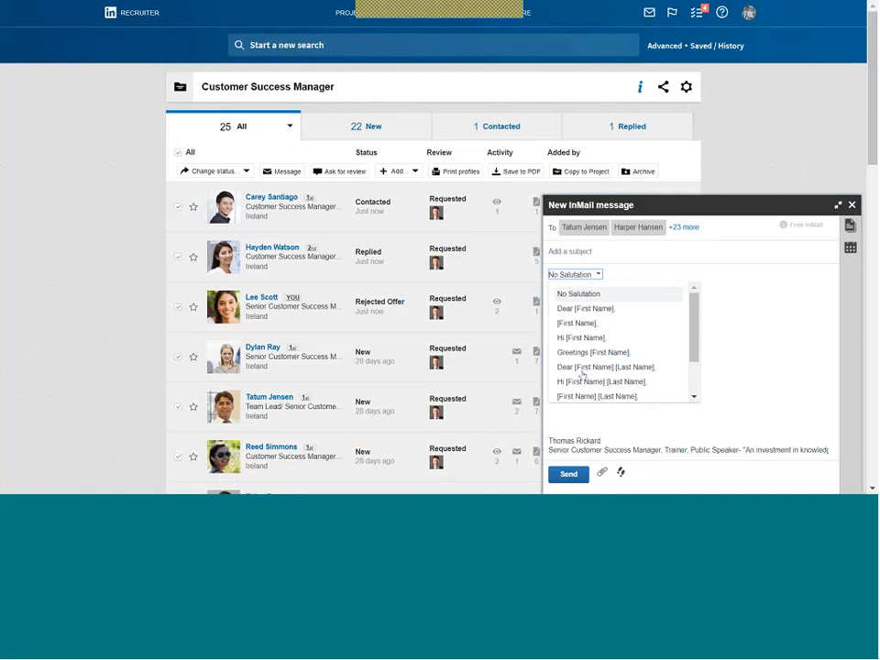
left_click(581, 337)
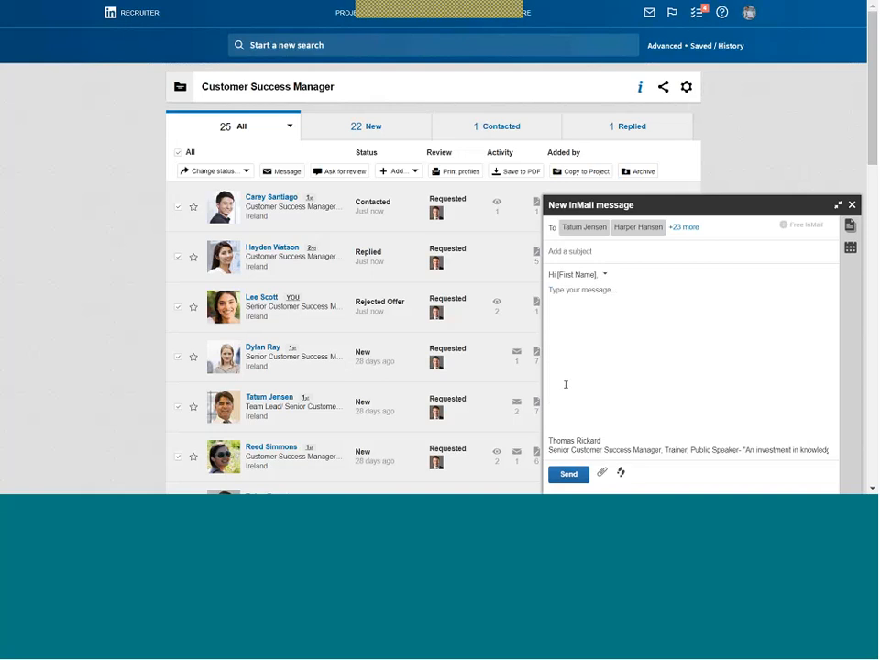
left_click(850, 225)
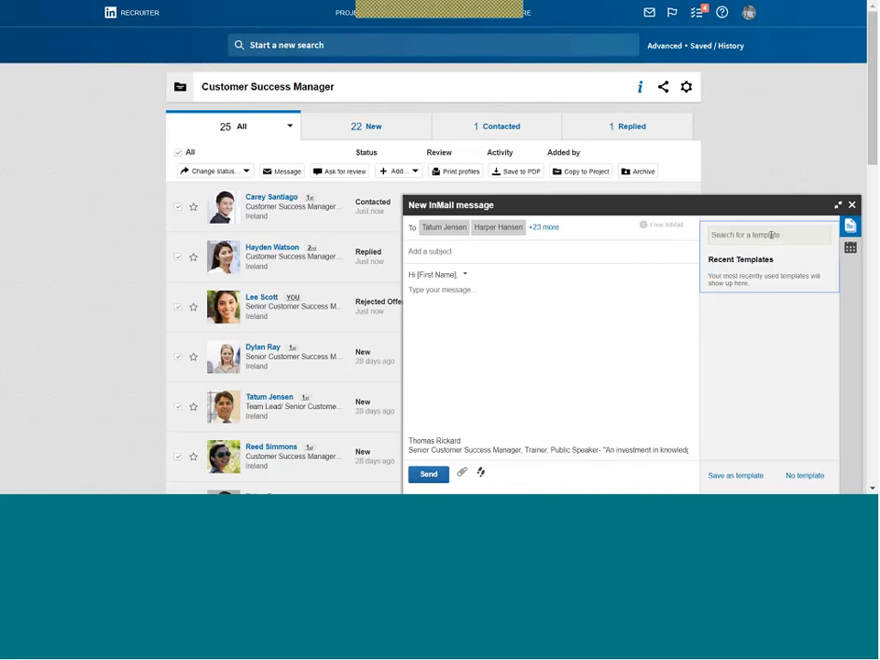
Search the saved message templates and type 'hdhdhdhdh' into the InMail body.
left_click(741, 234)
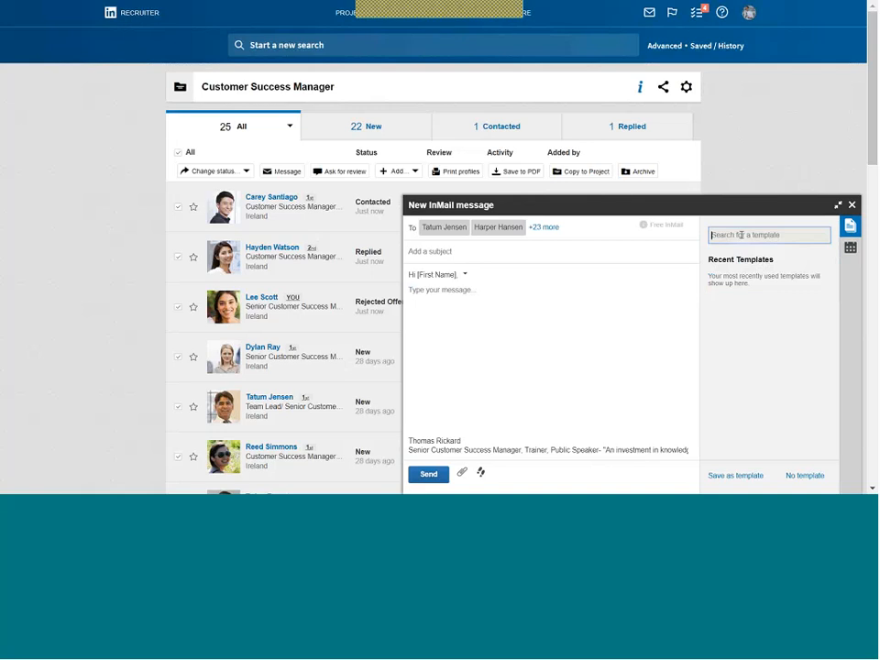
left_click(558, 295)
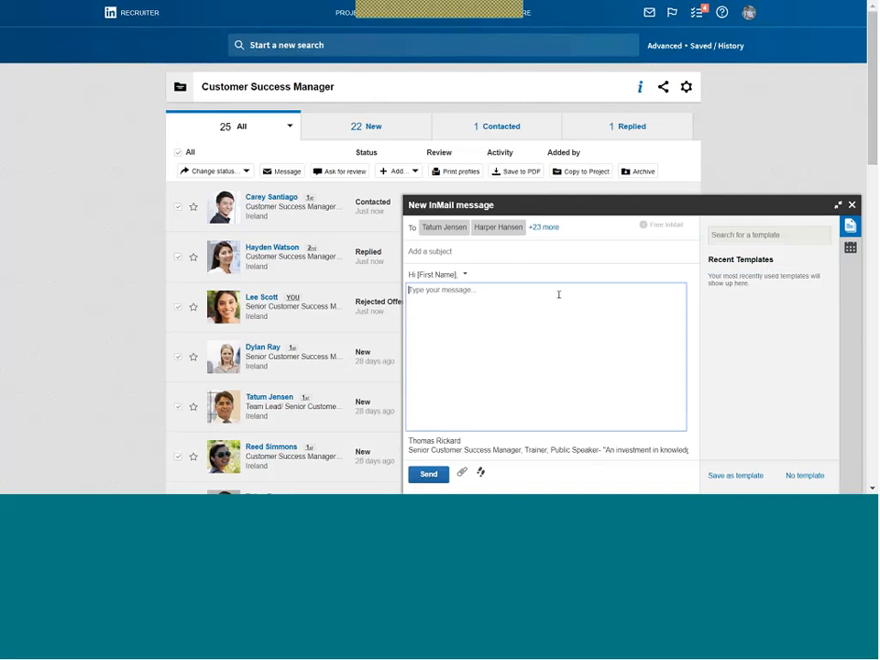
type("hdhdhdhdh")
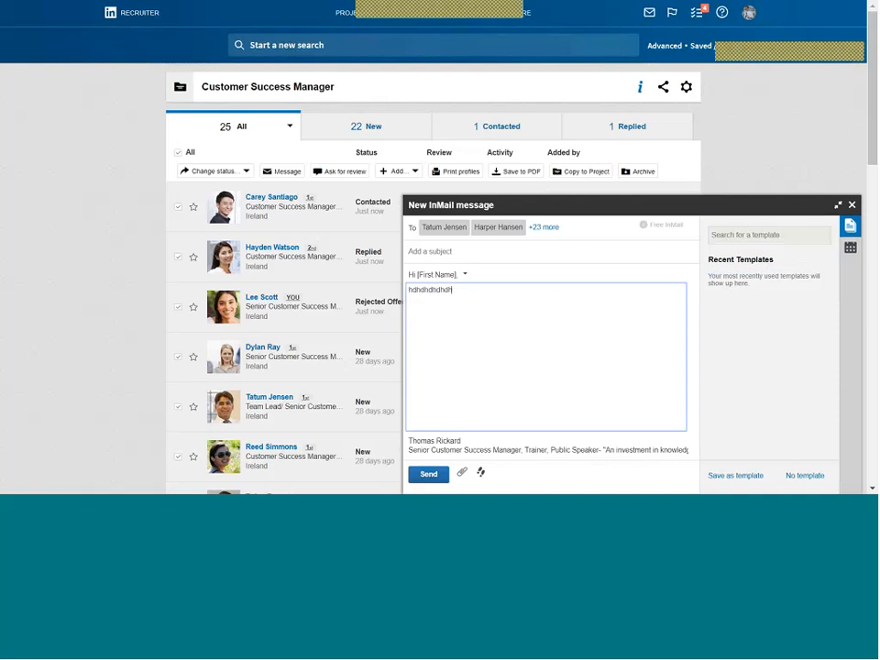
left_click(750, 235)
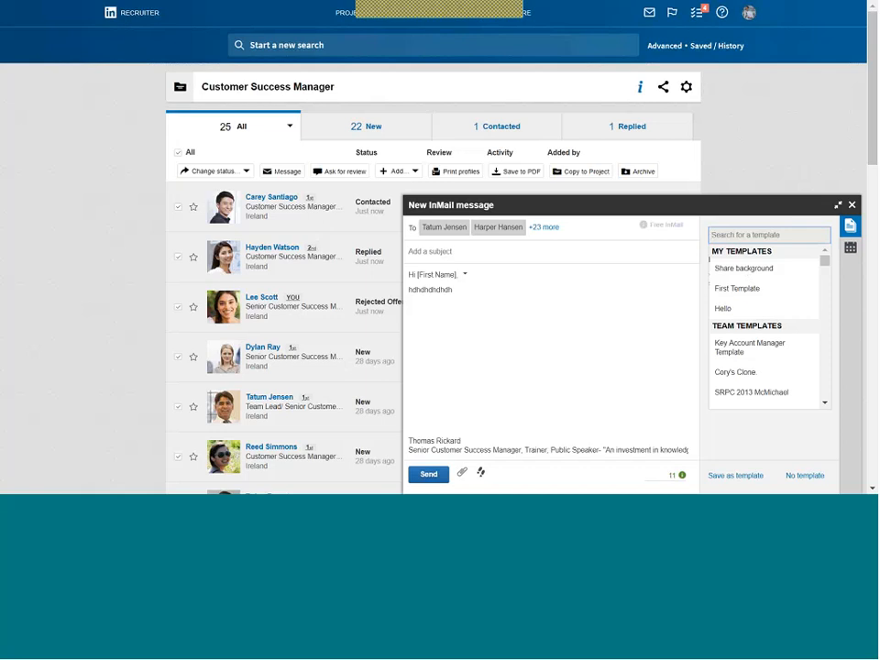
left_click(605, 314)
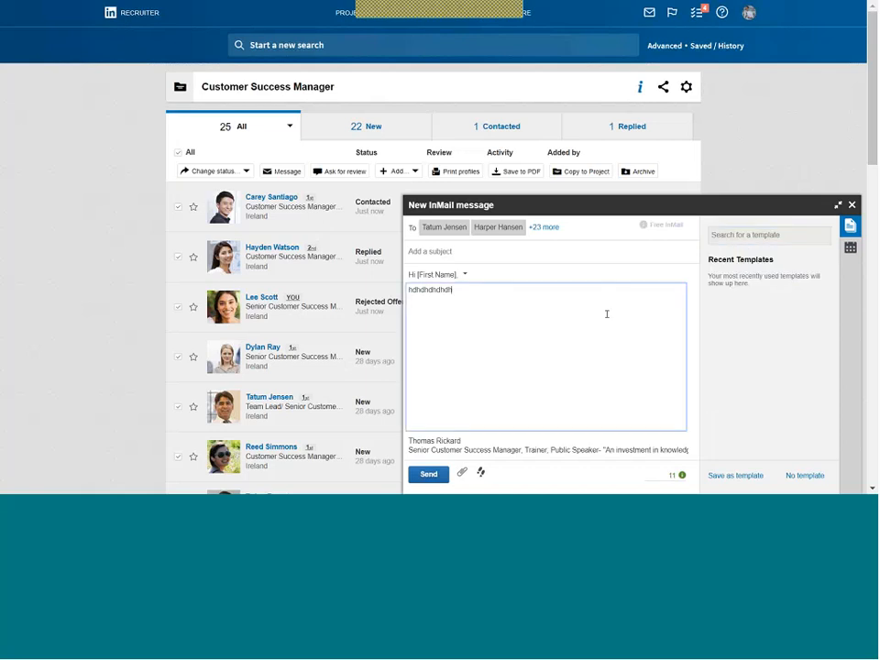
View Candidate Scheduling, discard the draft InMail, and deselect all candidates.
left_click(850, 248)
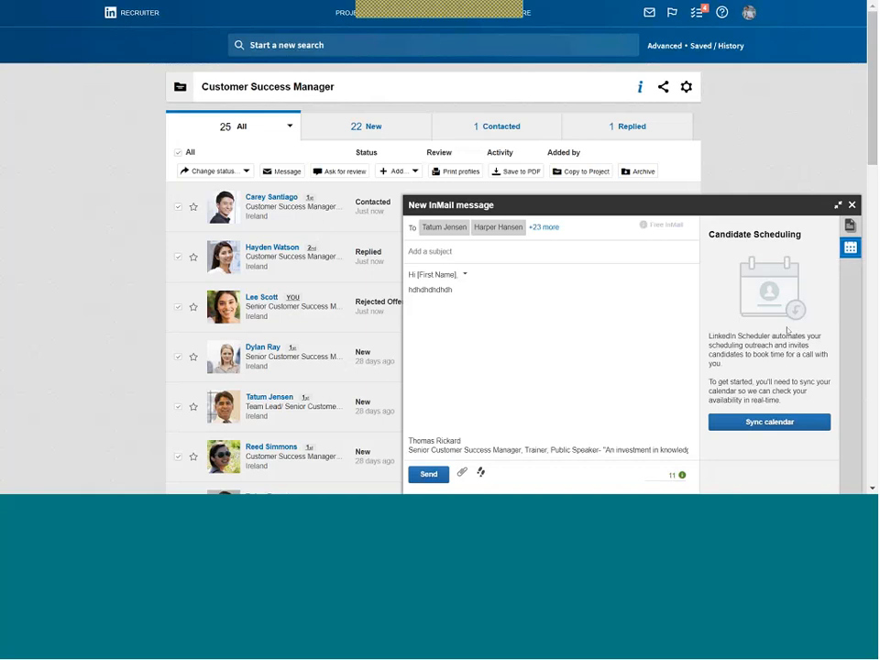
left_click(849, 249)
left_click(856, 204)
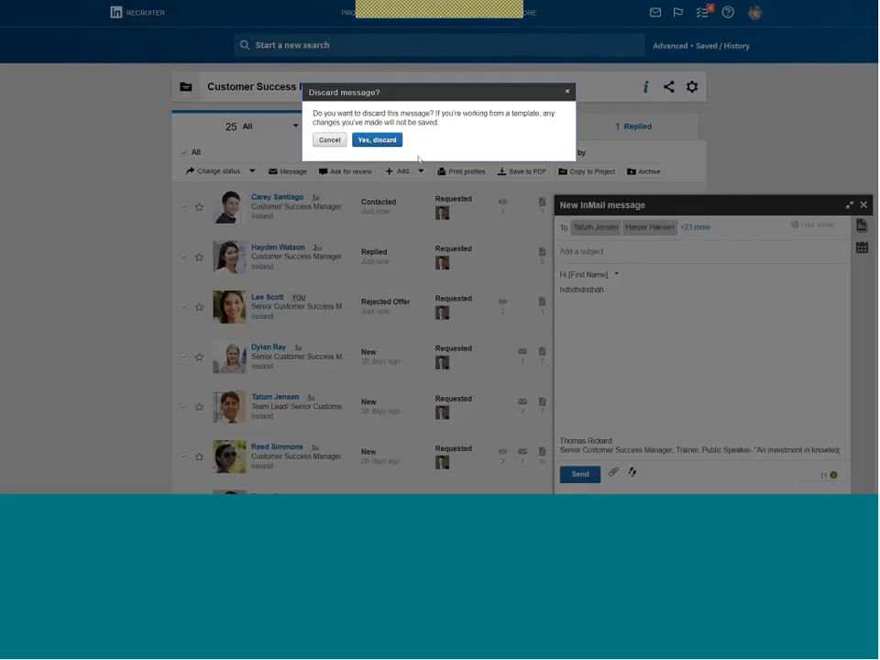
left_click(383, 141)
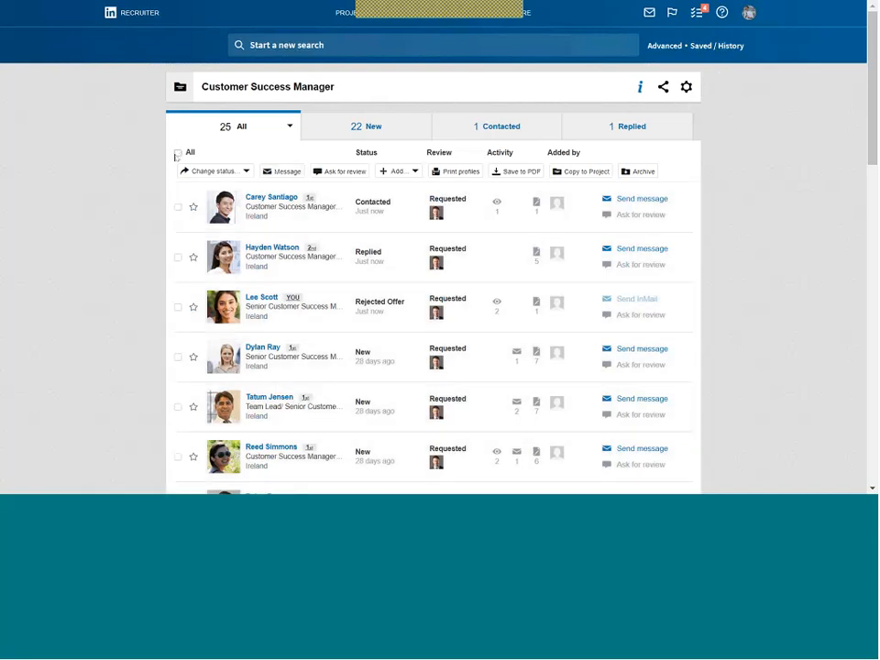
left_click(178, 153)
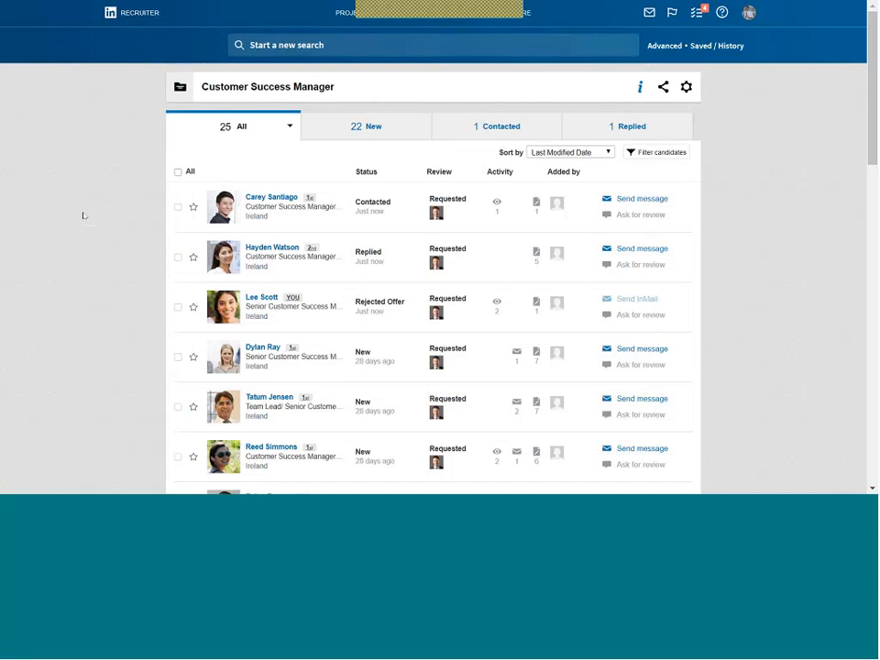
Share the Customer Success Manager project with a coworker found by typing their name.
left_click(663, 87)
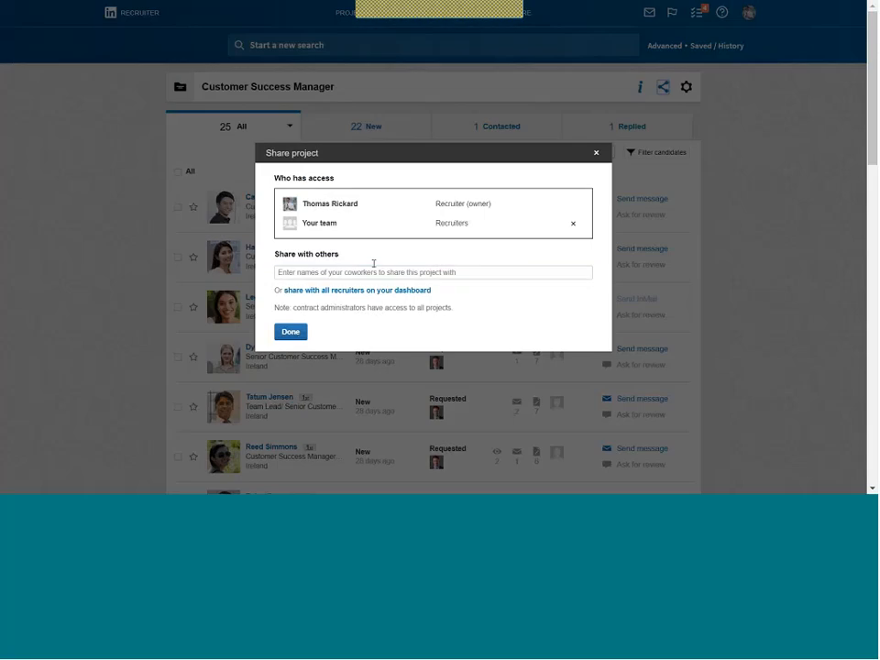
type("matt")
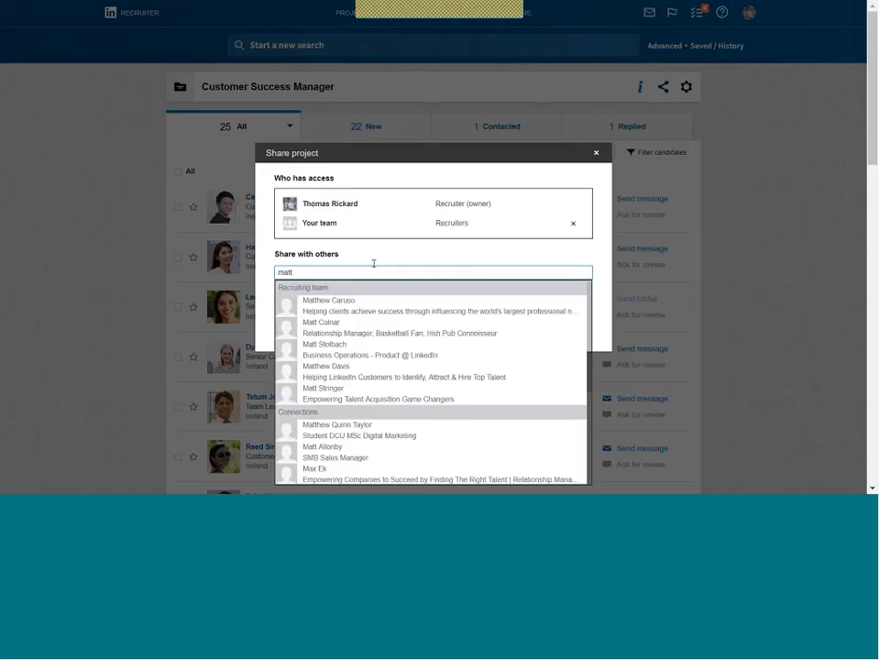
left_click(355, 377)
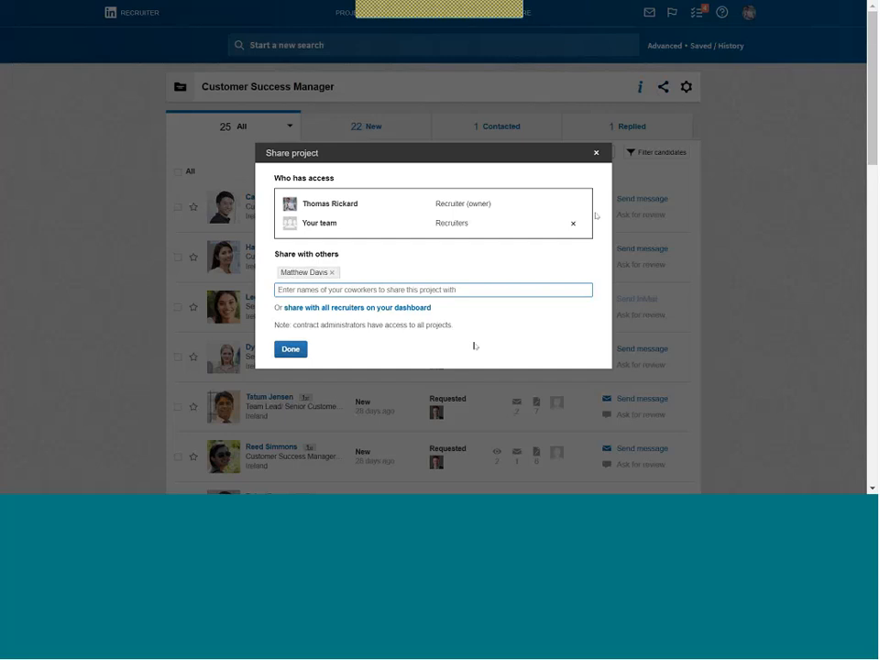
left_click(596, 154)
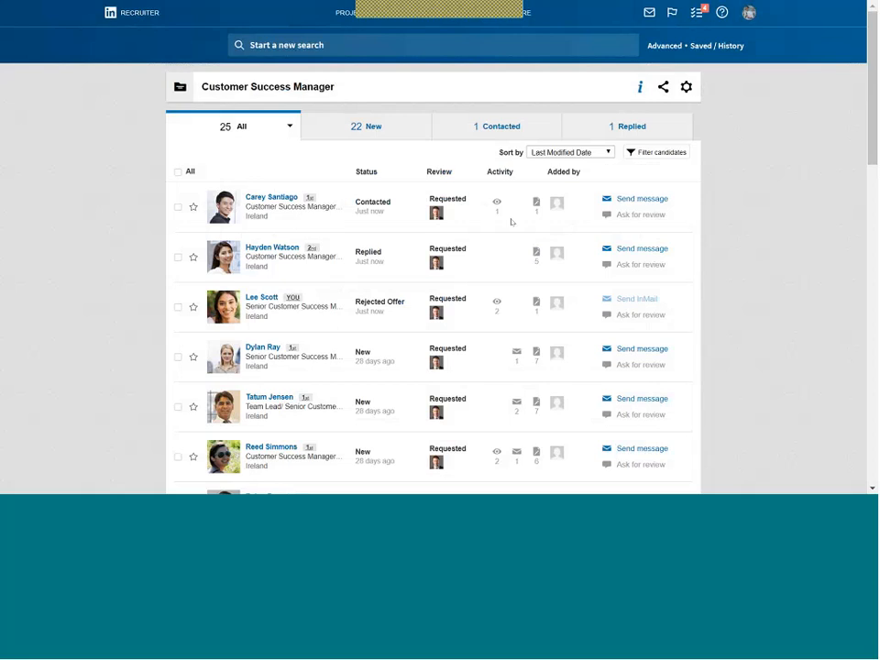
mouse_move(497, 207)
mouse_move(496, 305)
mouse_move(535, 211)
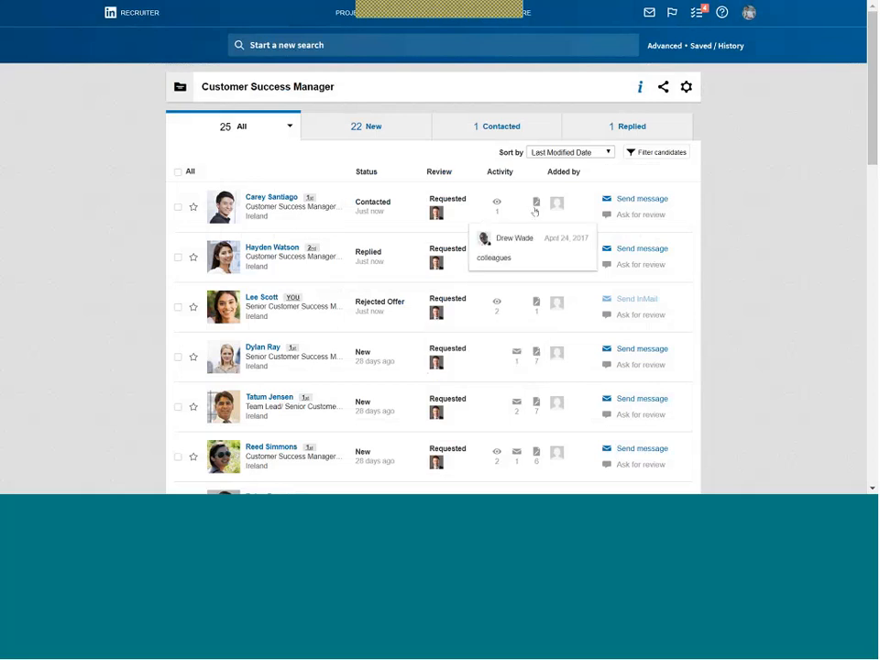
mouse_move(530, 306)
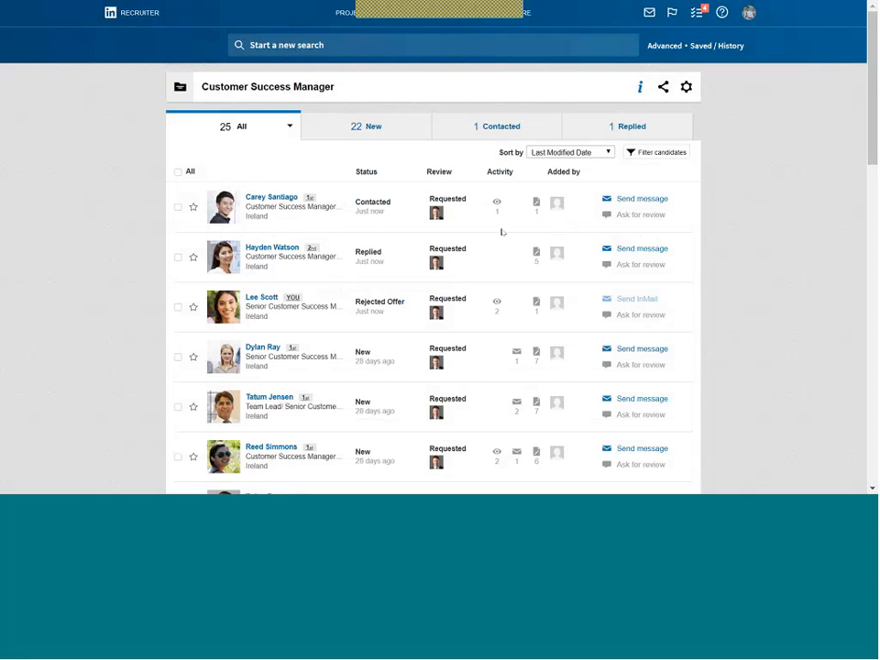
mouse_move(536, 207)
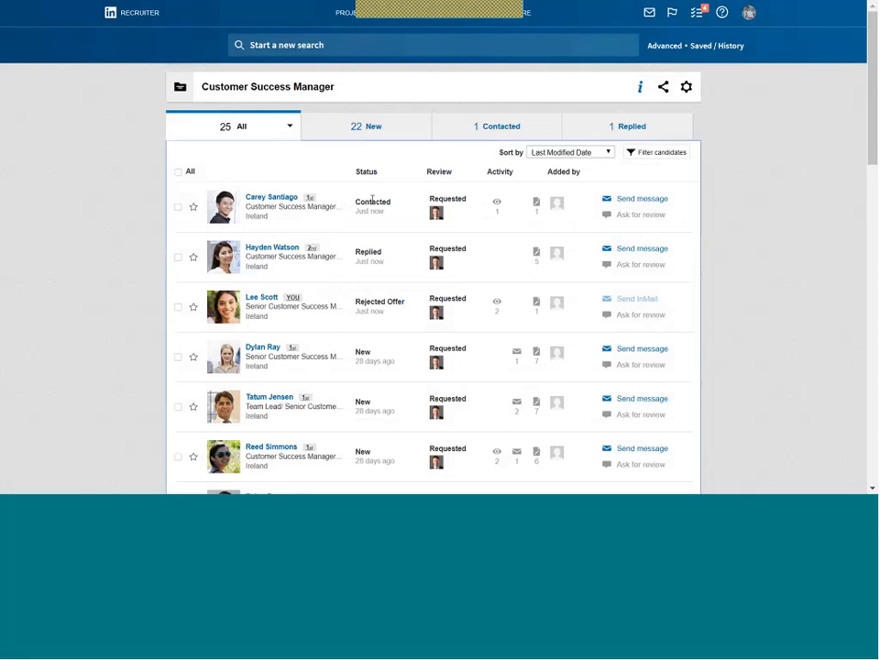
double_click(372, 200)
left_click(387, 197)
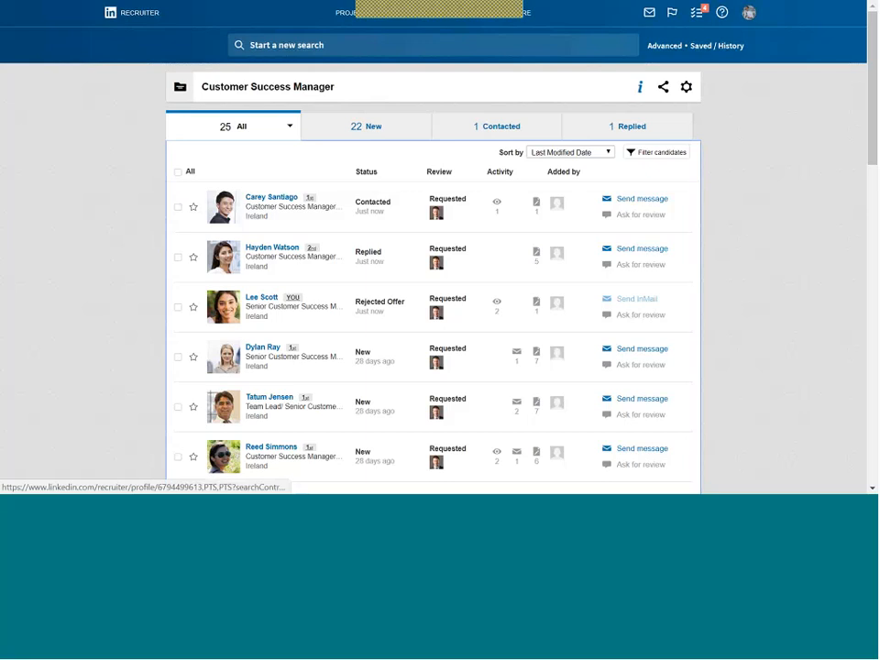
left_click(631, 217)
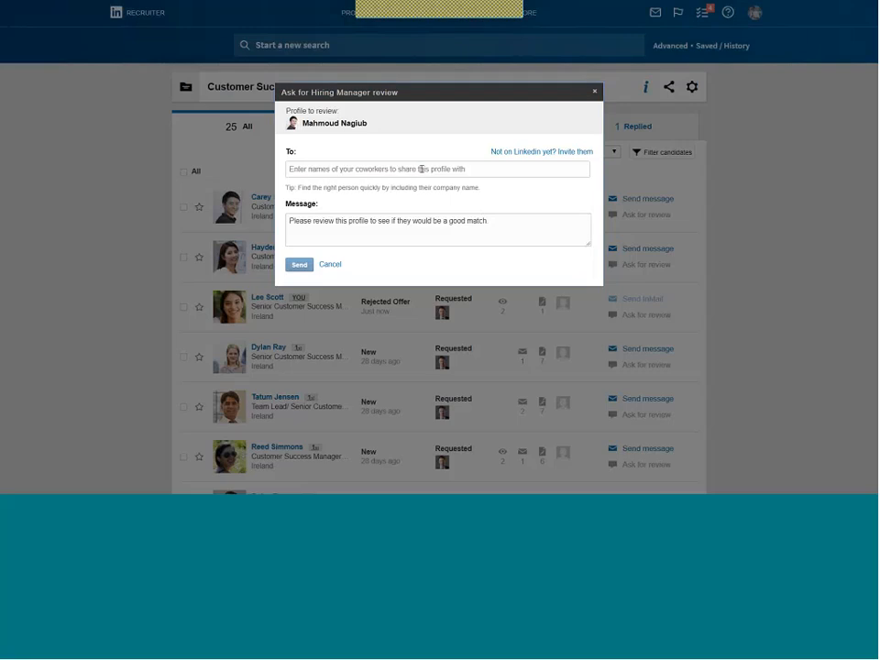
left_click(422, 169)
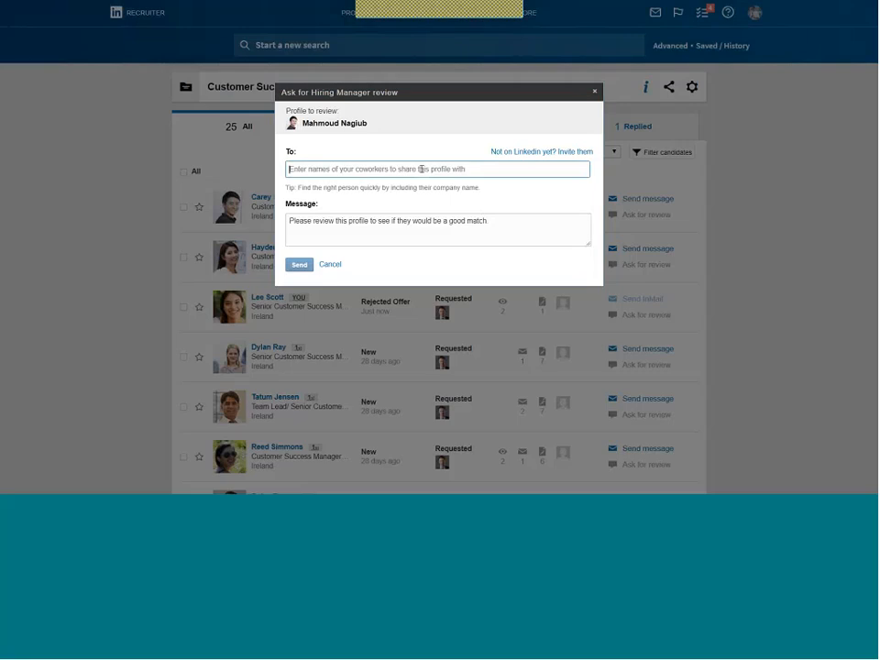
type("joao")
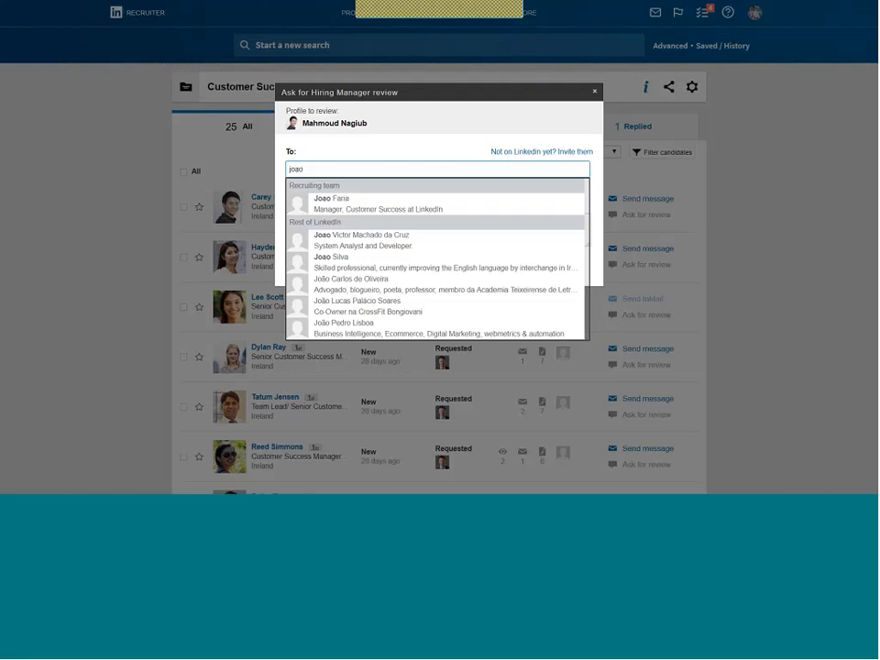
left_click(594, 91)
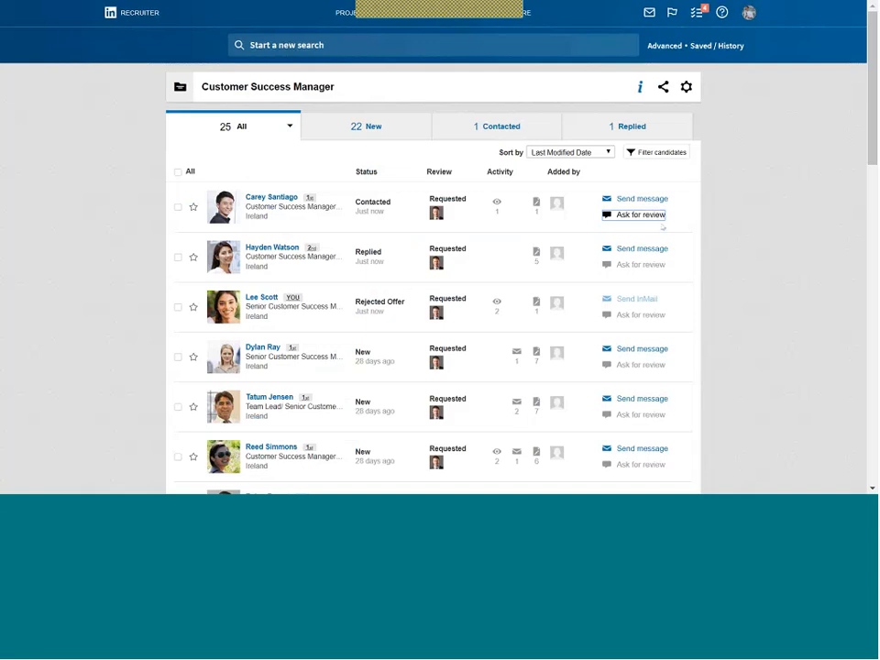
Toggle the first candidate's checkbox on and off, leaving no candidate selected.
left_click(178, 208)
left_click(178, 208)
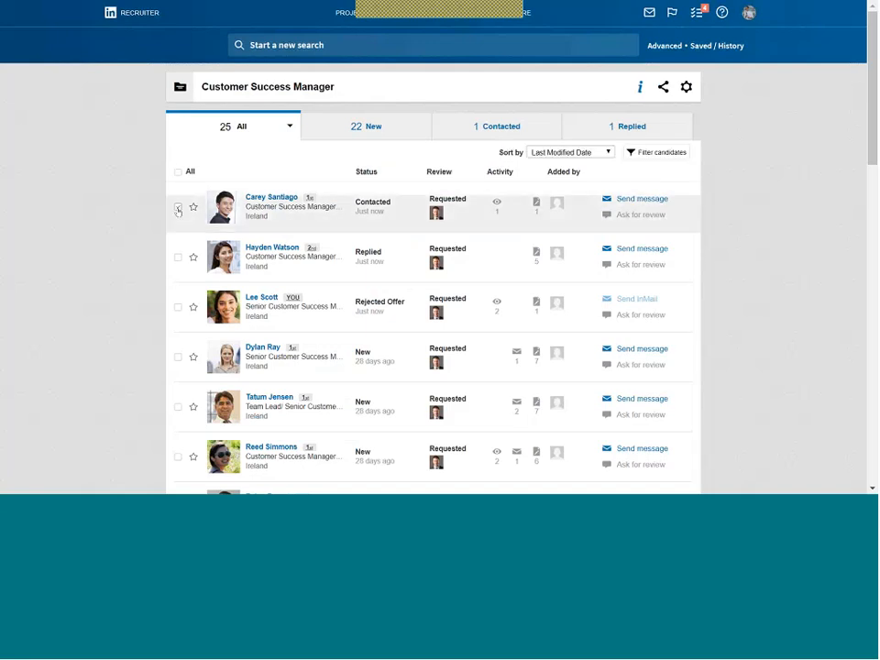
left_click(178, 208)
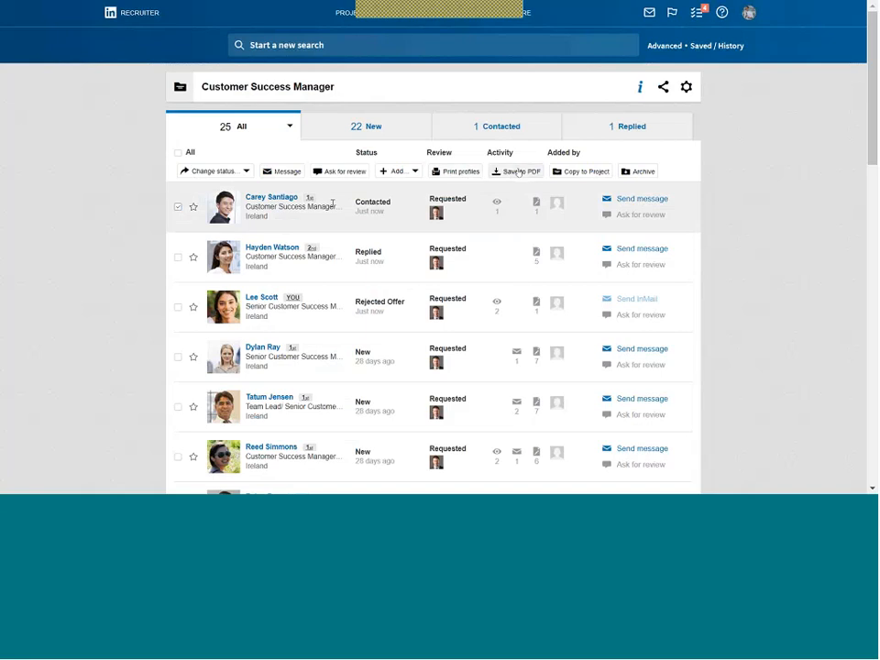
left_click(519, 172)
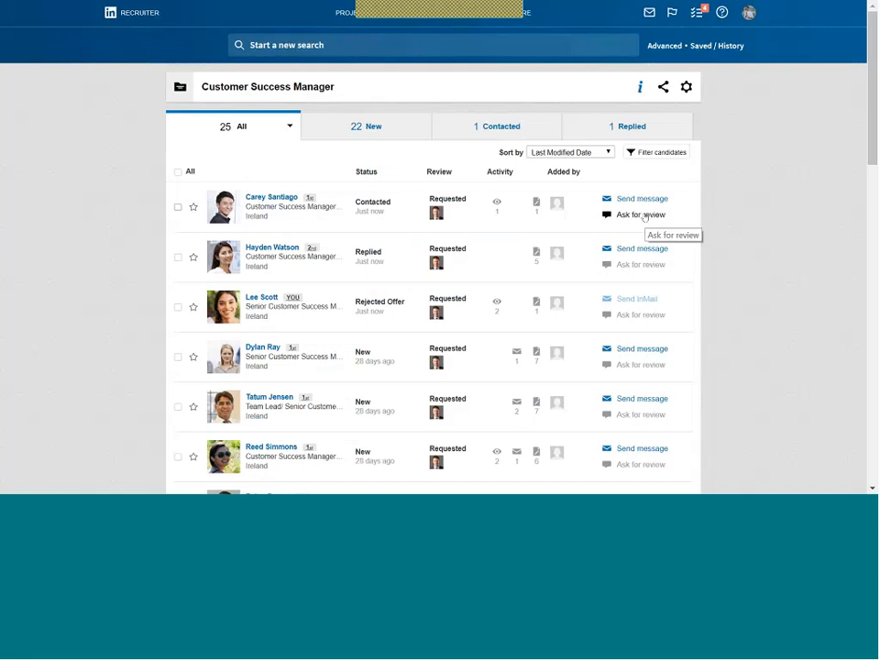
Open the first candidate's profile and draft a November 6, 2018 reminder, then discard it.
left_click(263, 203)
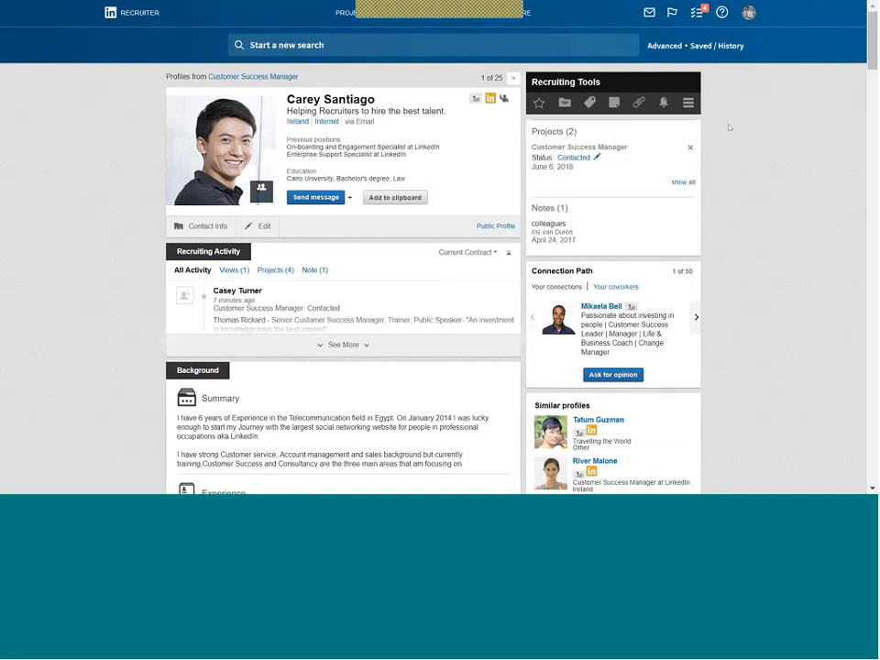
left_click(663, 103)
left_click(639, 142)
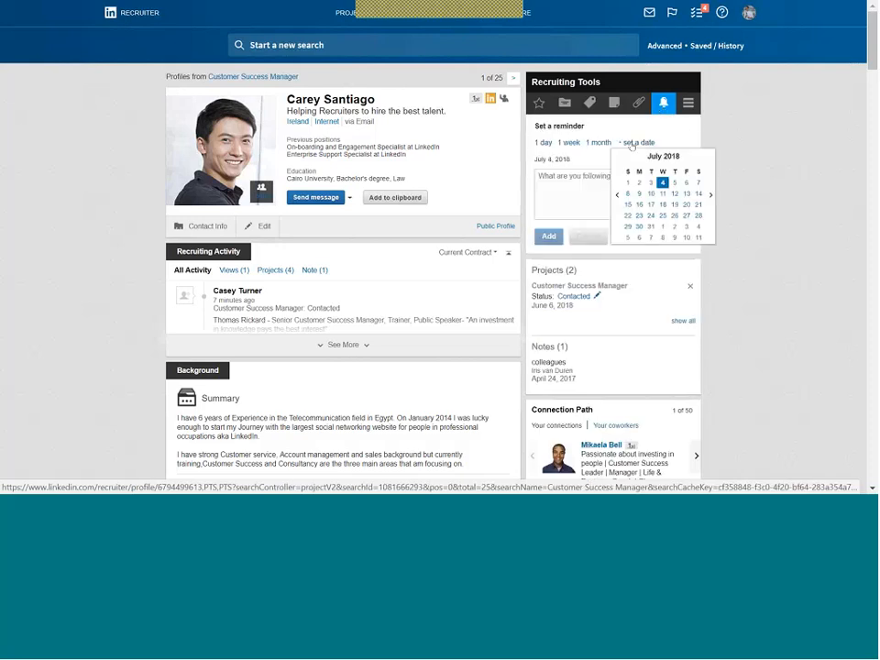
left_click(710, 196)
left_click(710, 196)
left_click(711, 196)
left_click(710, 196)
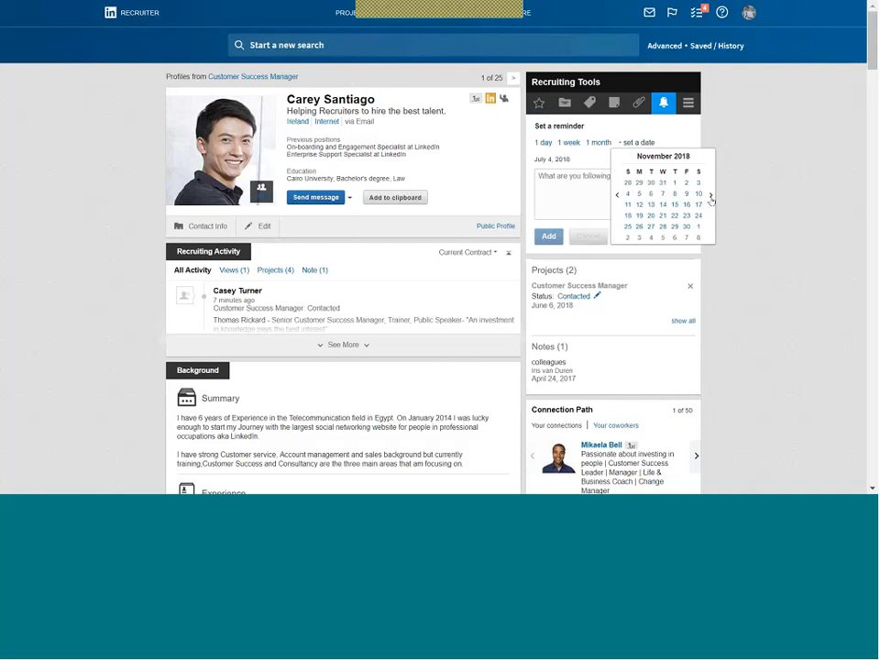
left_click(649, 194)
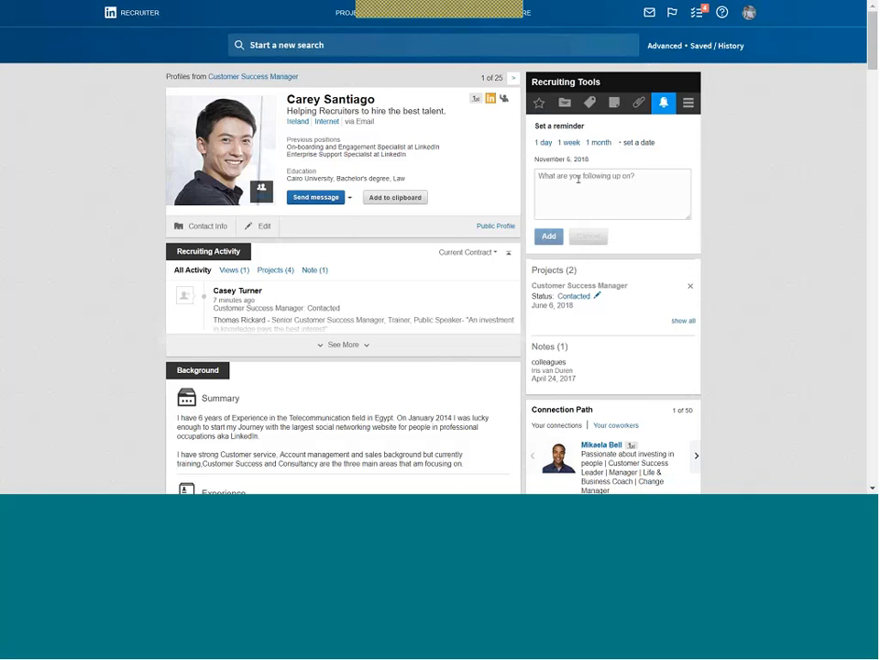
left_click(579, 179)
type("hdhd")
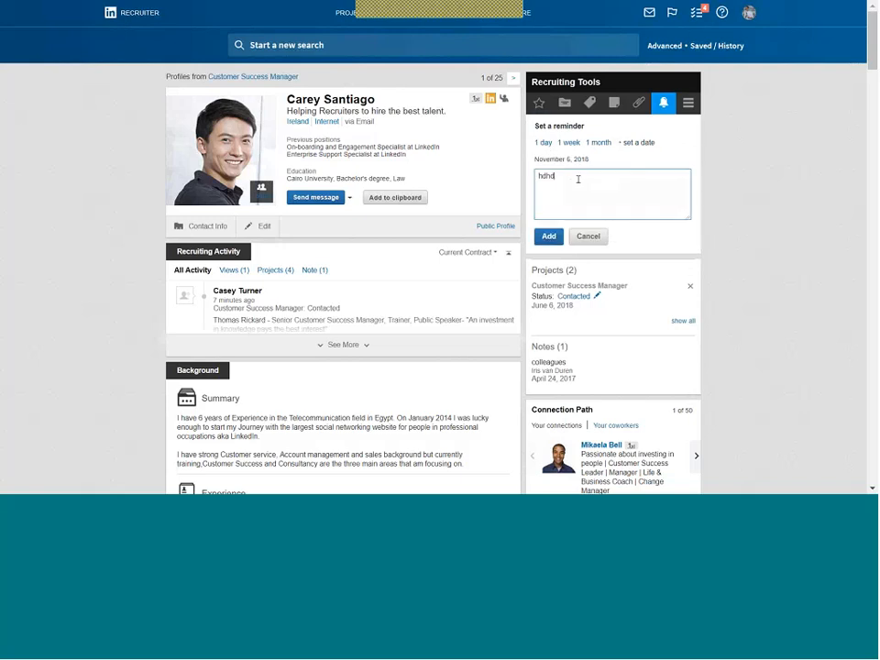
key("BackSpace")
key("BackSpace")
key("BackSpace")
key("BackSpace")
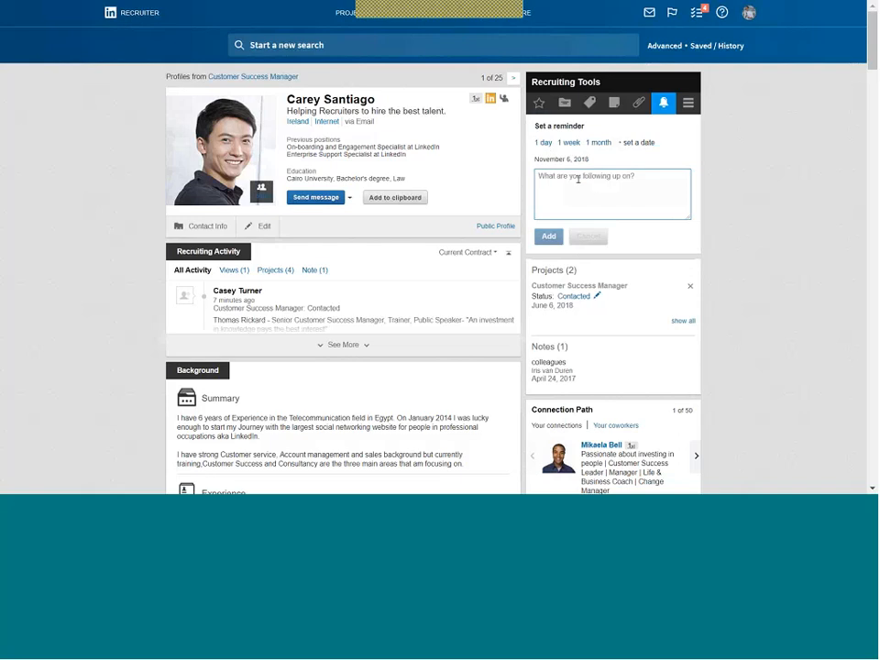
left_click(664, 105)
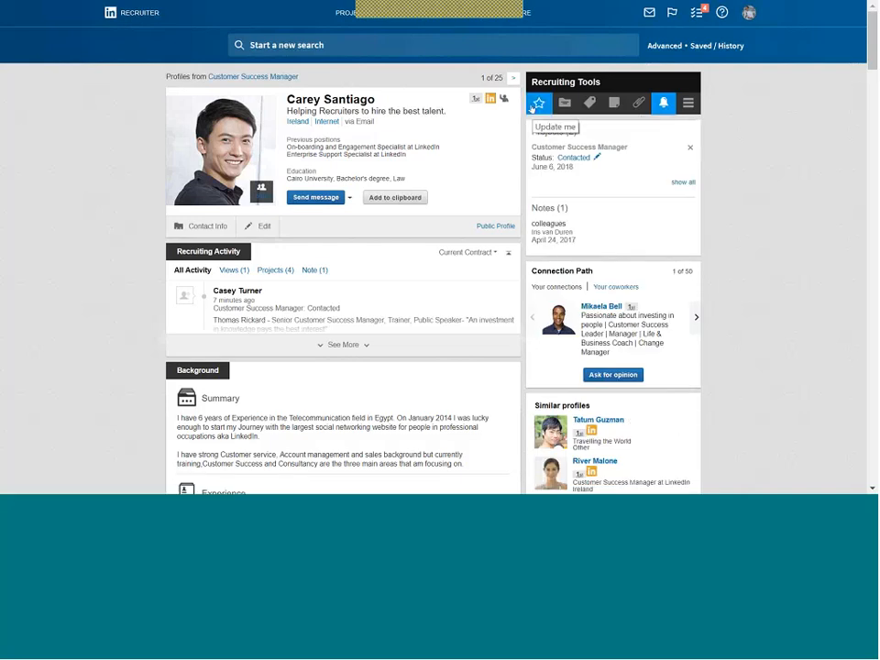
Turn on profile updates for this candidate and go back to the Saved Searches list.
left_click_drag(532, 108, 519, 130)
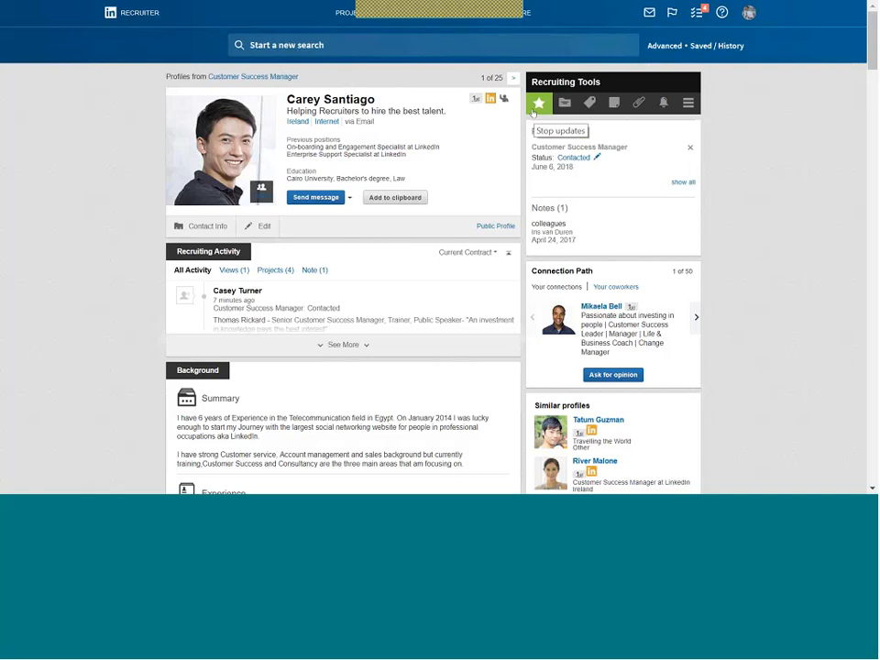
right_click(95, 131)
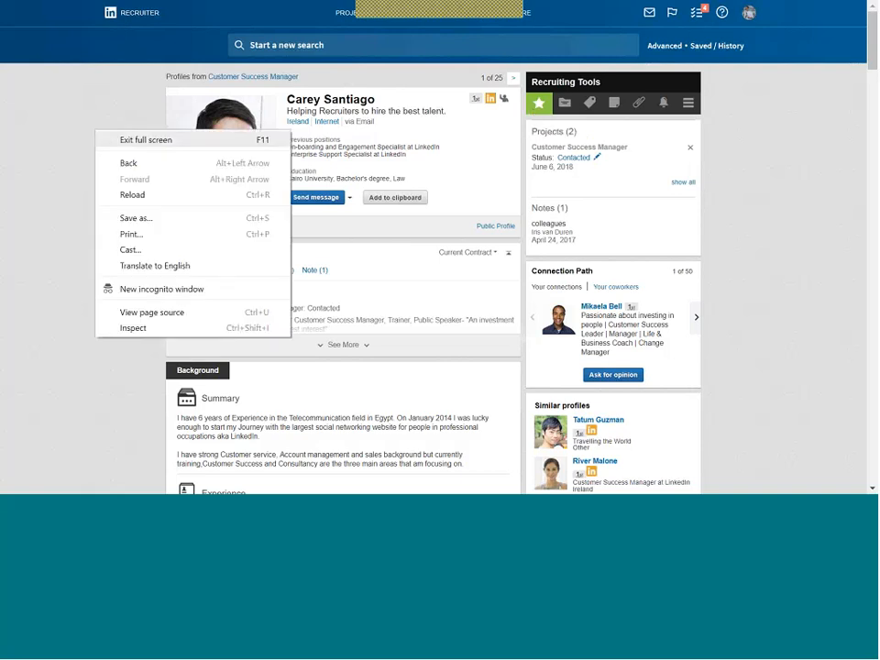
left_click(125, 164)
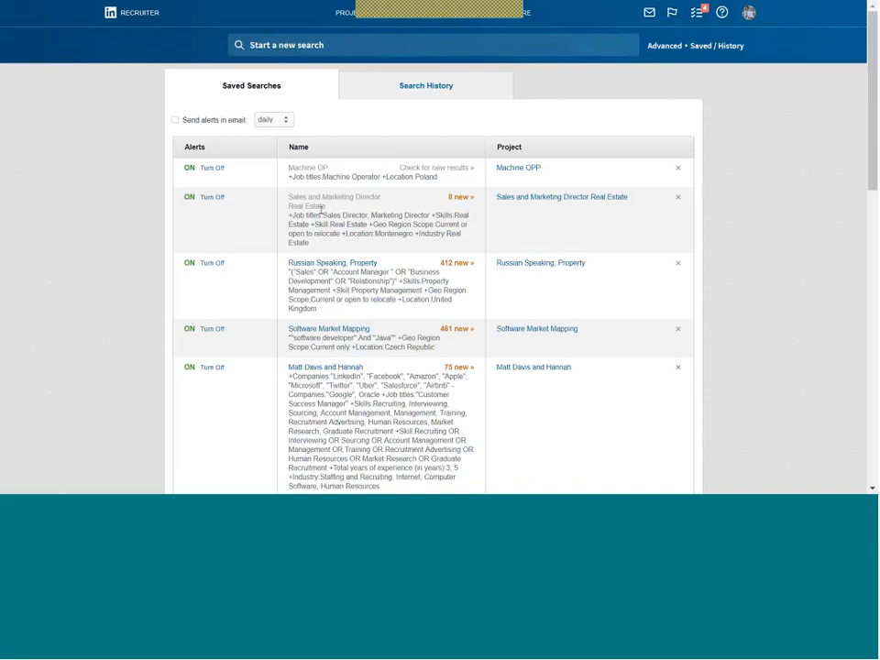
Open the 'Sales and Marketing Director Real Estate' saved search to see its 9 candidates.
left_click(348, 200)
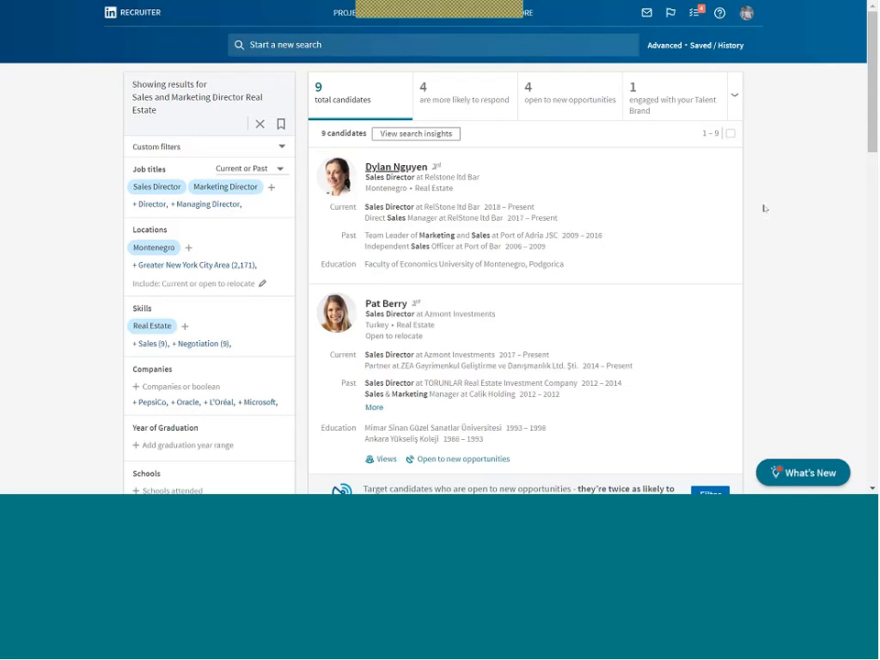
Go back to the Saved Searches list, showing 'Sales and Marketing Director Real Estate' with 8 new results.
left_click(698, 52)
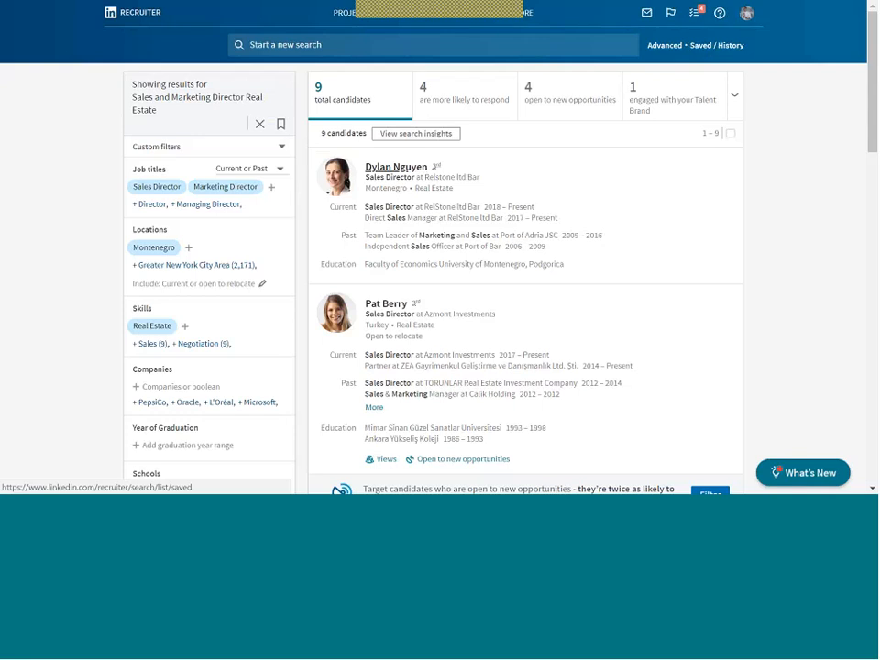
mouse_move(400, 199)
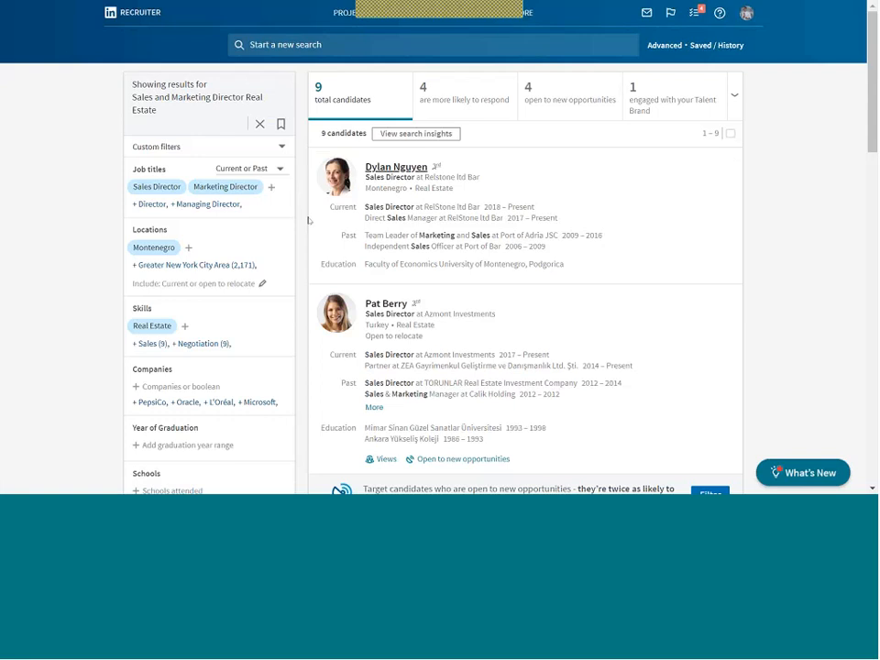
left_click(698, 49)
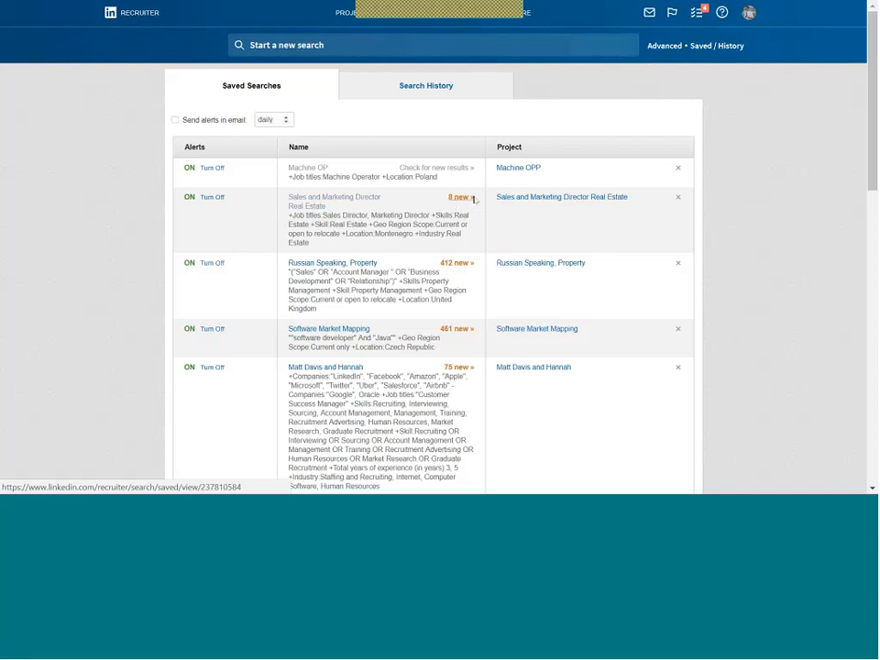
left_click(474, 200)
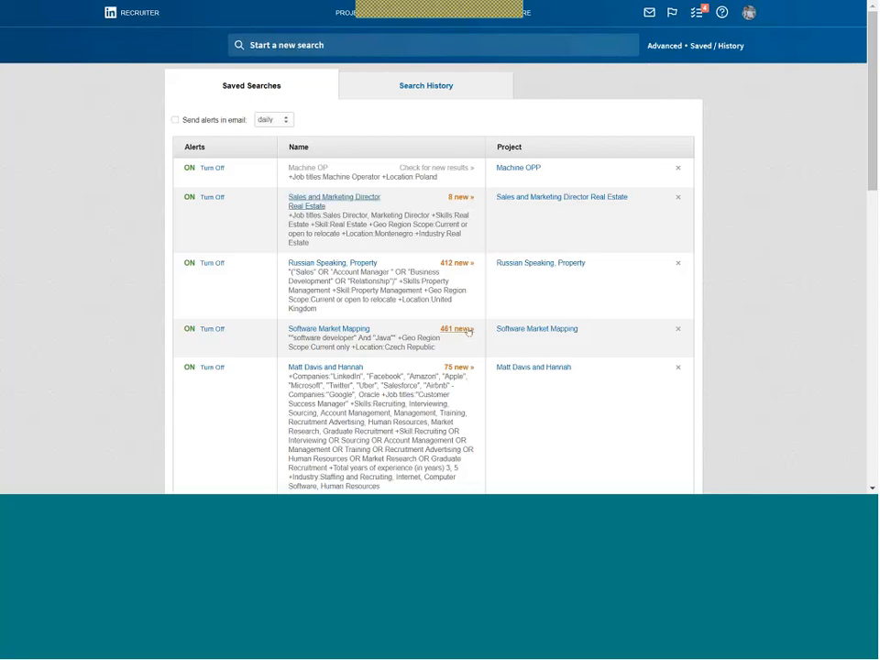
Return to the Recruiter home dashboard and leave the new-search box empty after trying 'sales'.
left_click(124, 19)
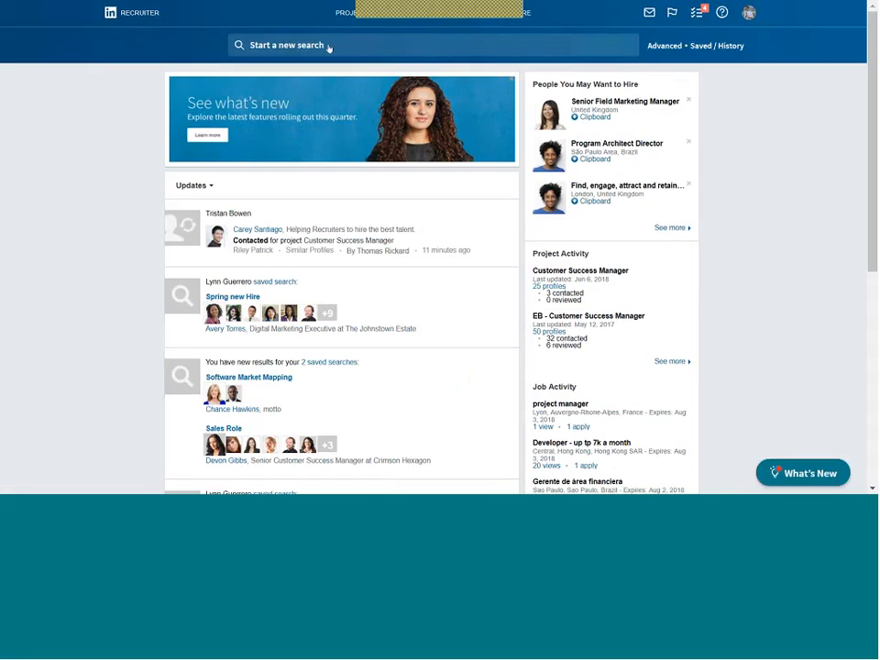
type("sales")
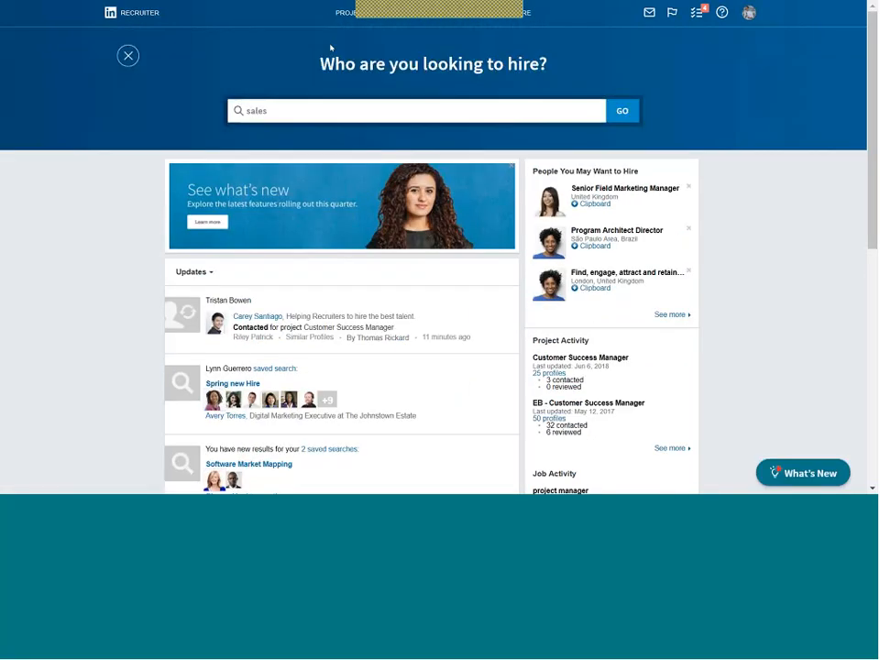
key("BackSpace")
left_click(127, 55)
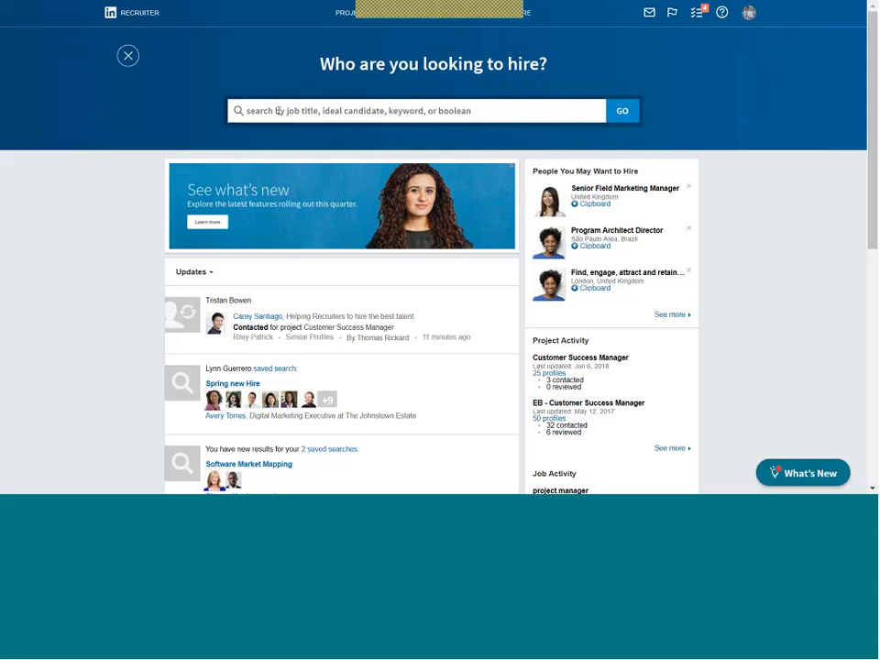
Add candidates by name as ideal-profile chips, removing the wrong first one to leave two references.
type("tho")
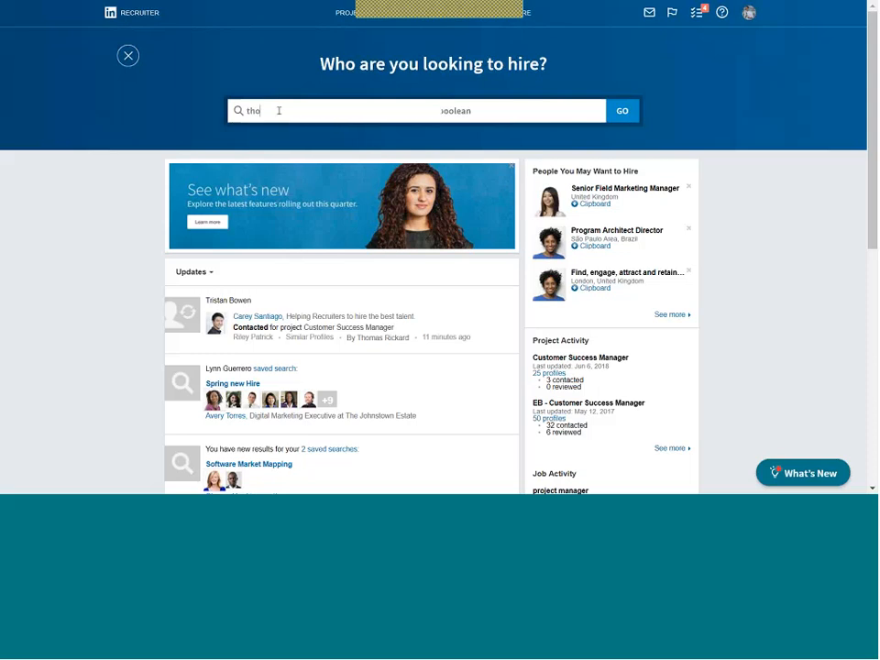
type("mas")
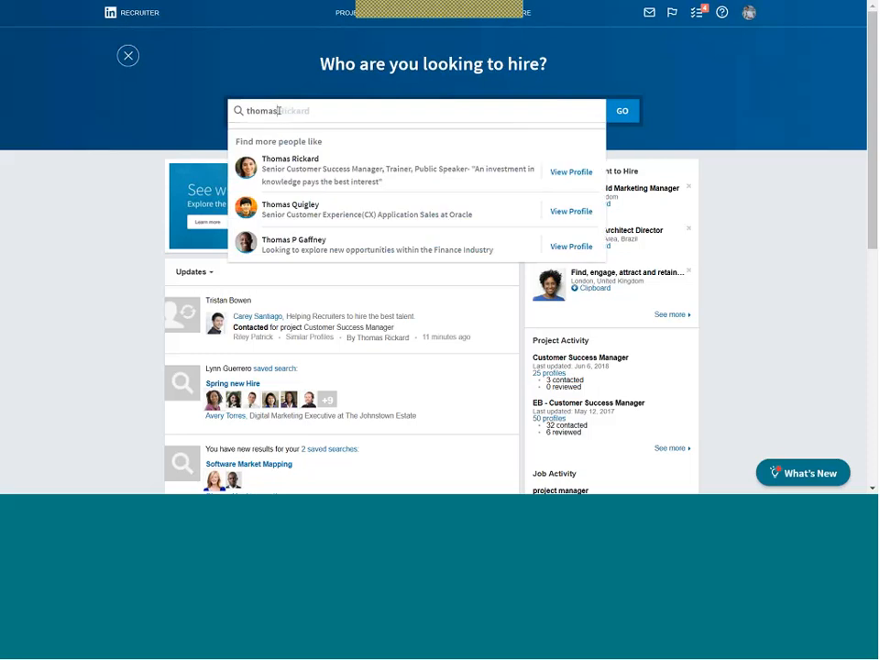
key("Return")
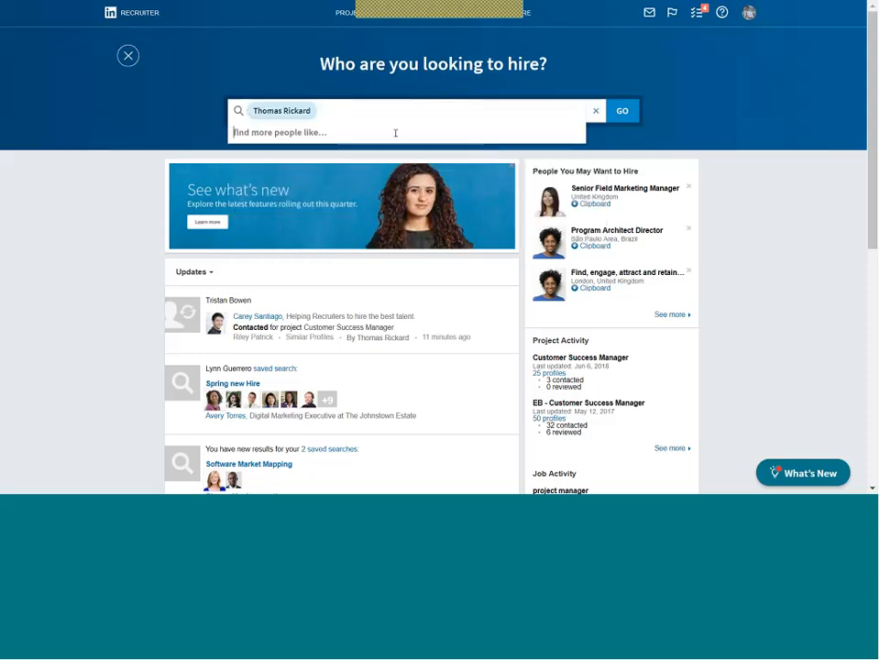
type("matt")
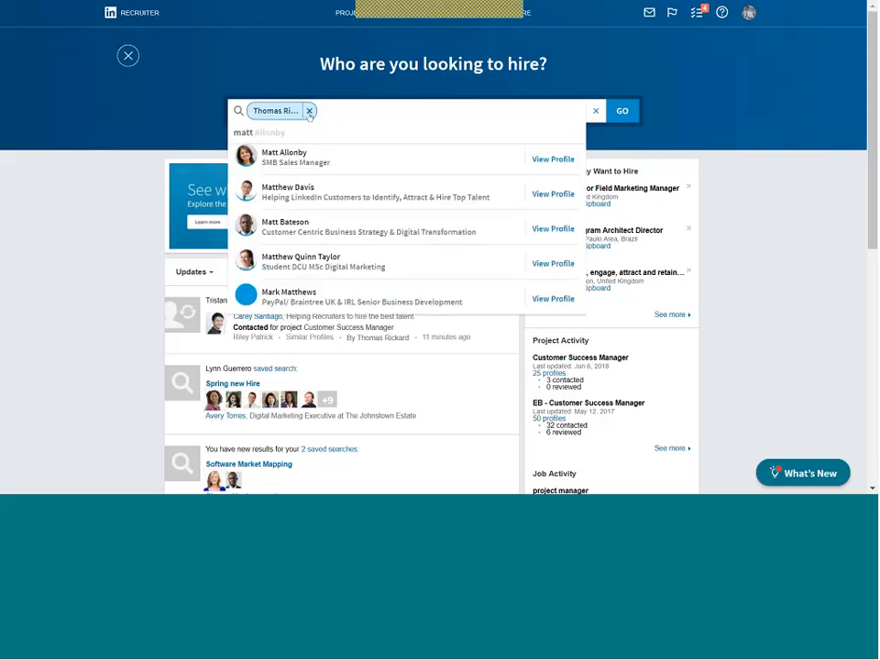
left_click(309, 111)
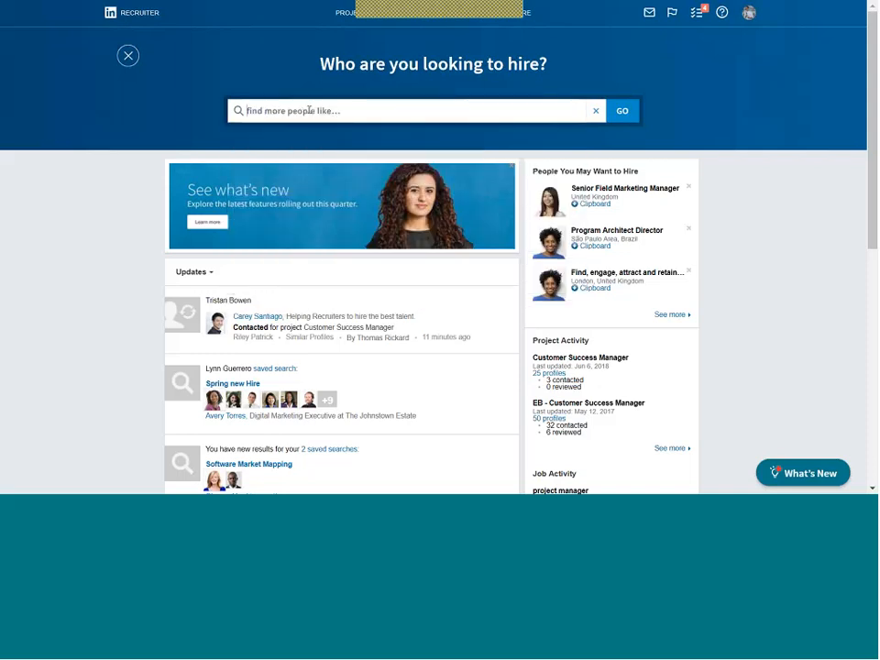
type("hannah")
key("Return")
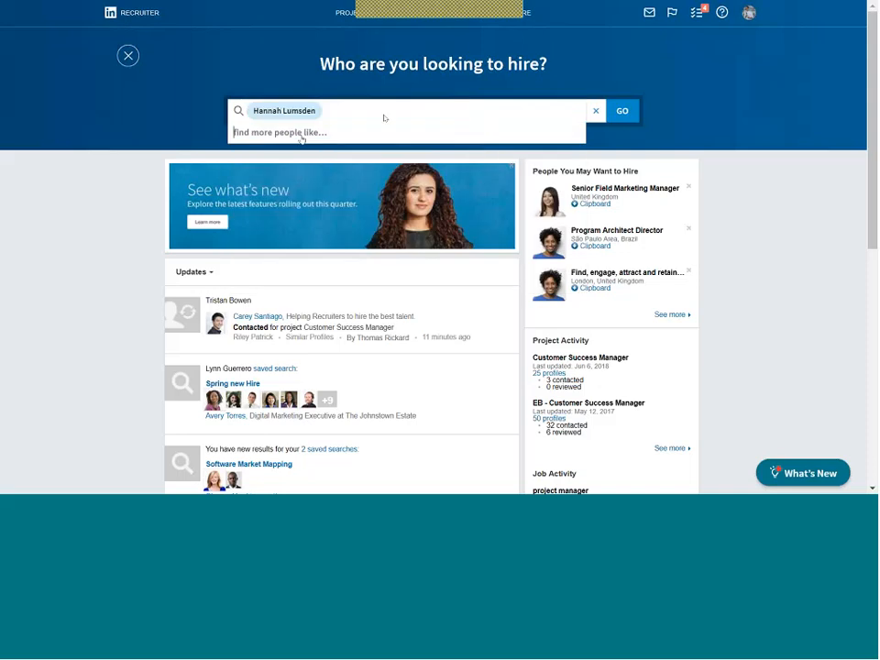
type("matt")
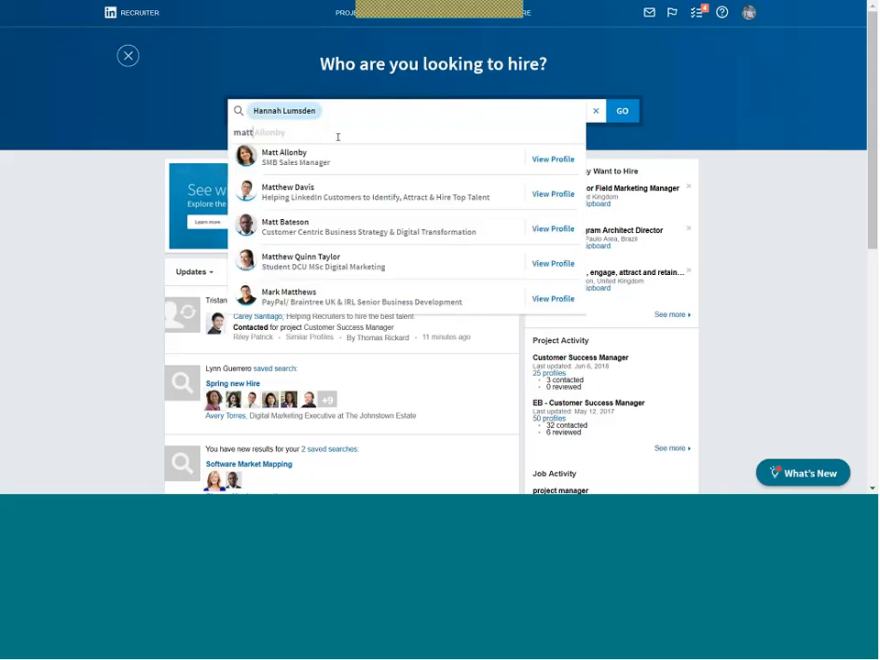
left_click(312, 192)
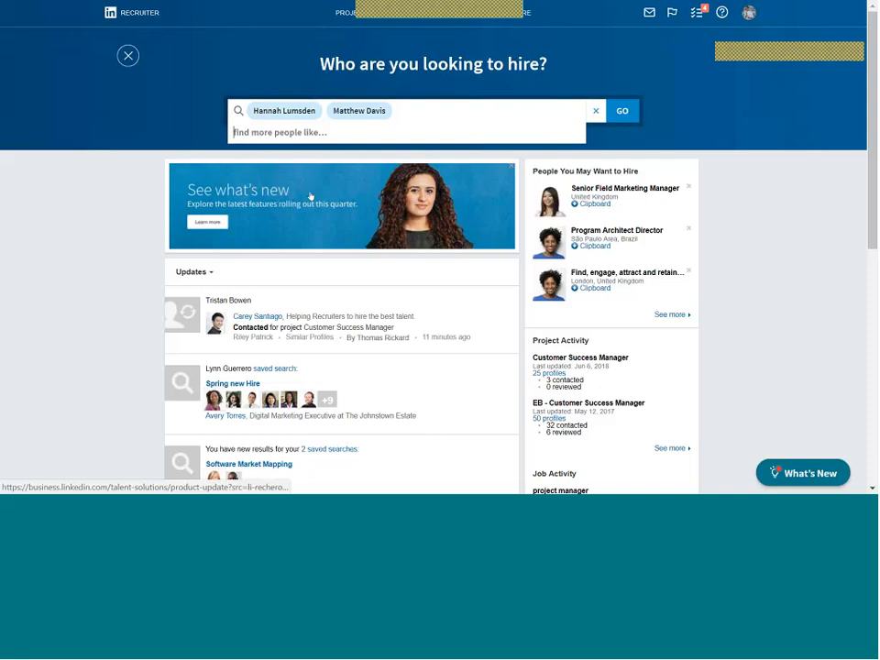
Run the search with GO to list 1,968 candidates with Customer Success Manager filters.
left_click(627, 120)
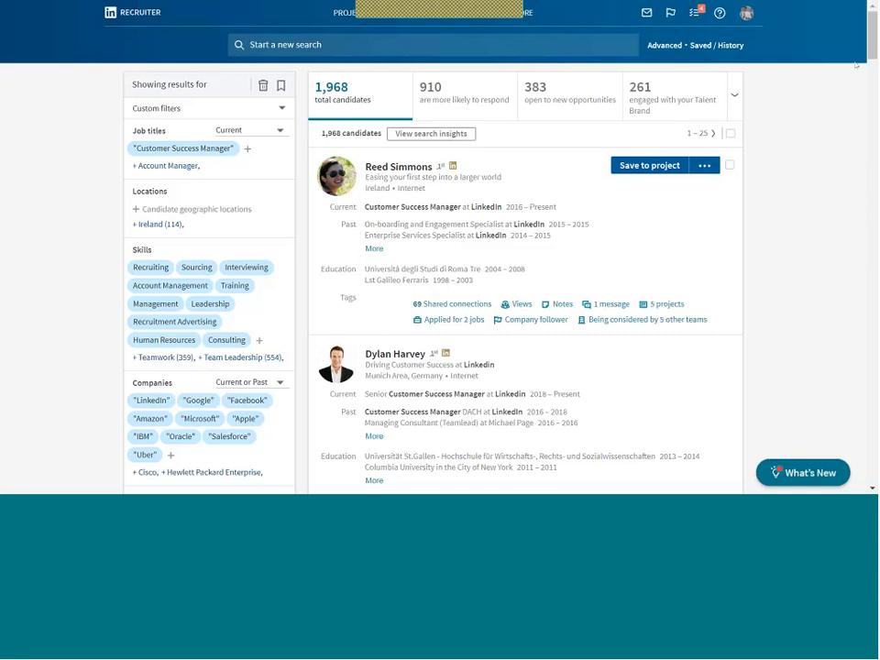
scroll(440, 248, "down", 1)
scroll(255, 218, "down", 3)
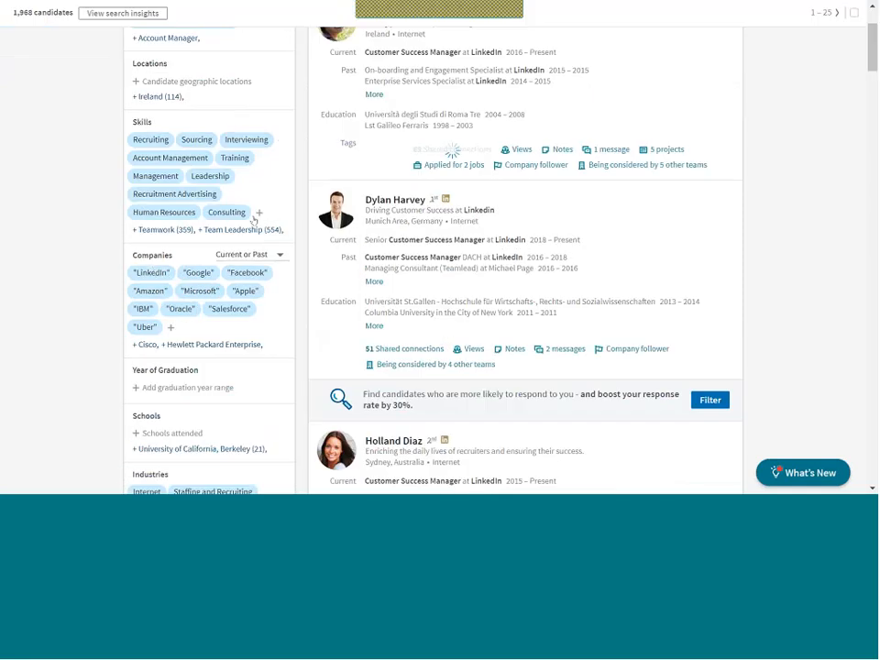
mouse_move(137, 273)
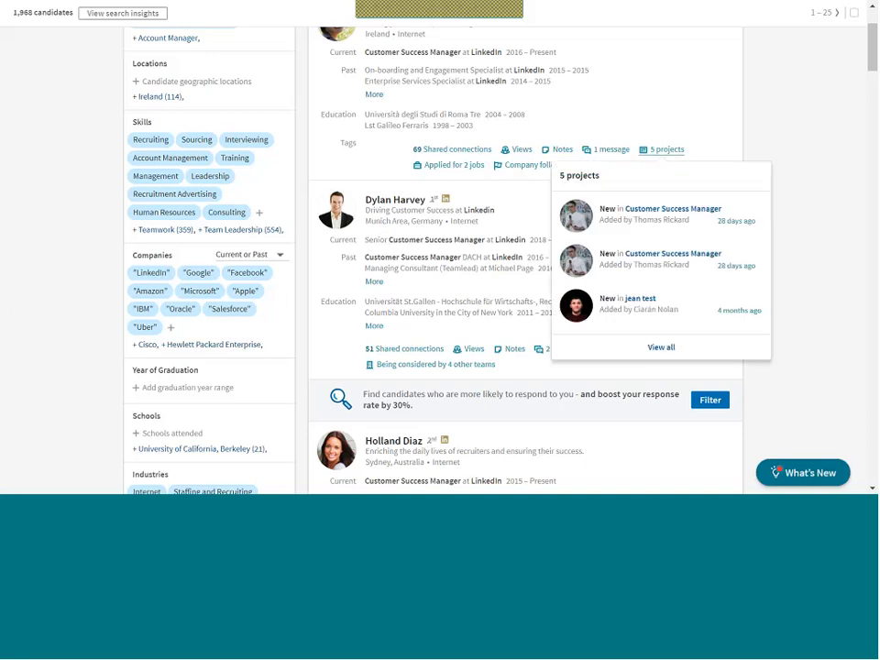
scroll(874, 38, "up", 2)
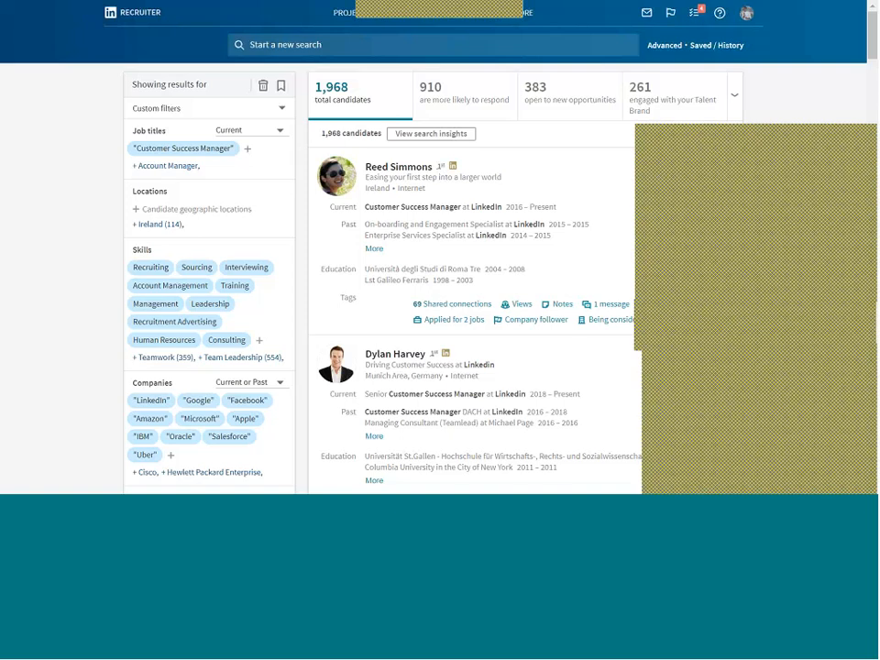
mouse_move(540, 312)
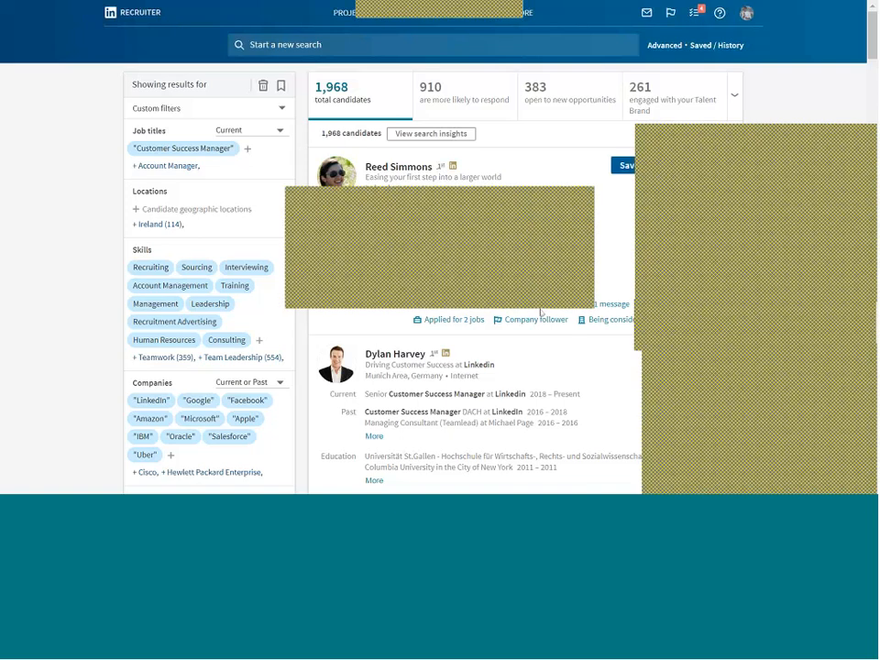